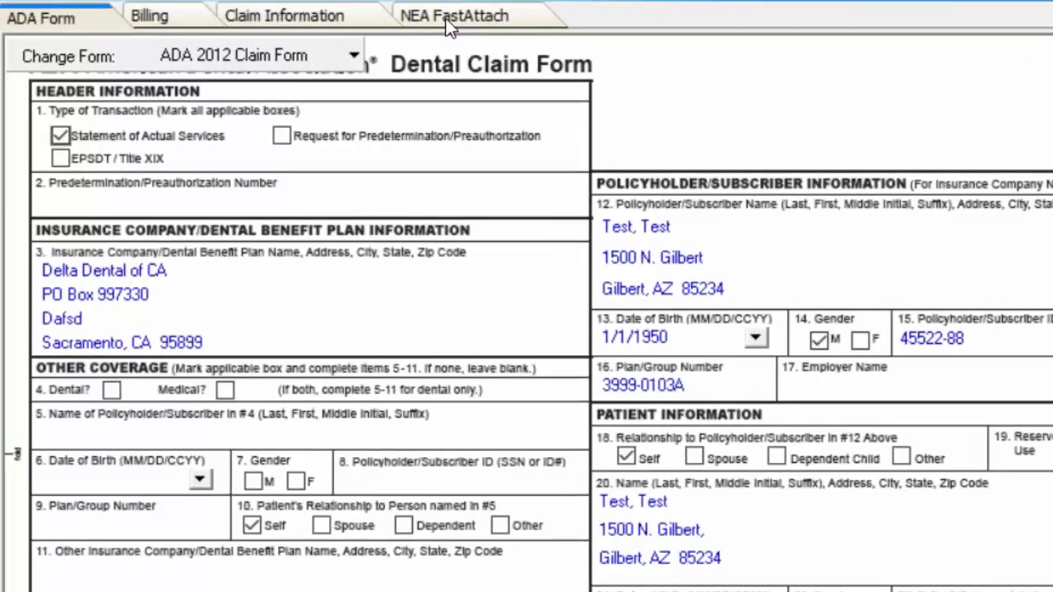
Step: On the NEA FastAttach tab, check attachment requirements, dismiss the INVALID_LOGIN and registration errors, and start a new attachment
left_click(448, 23)
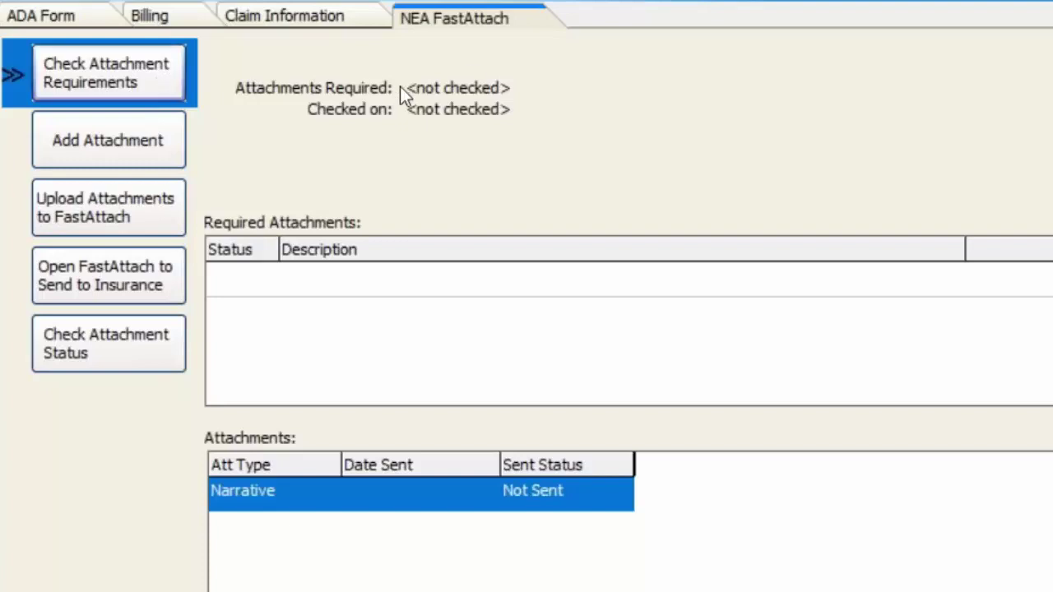
left_click(166, 73)
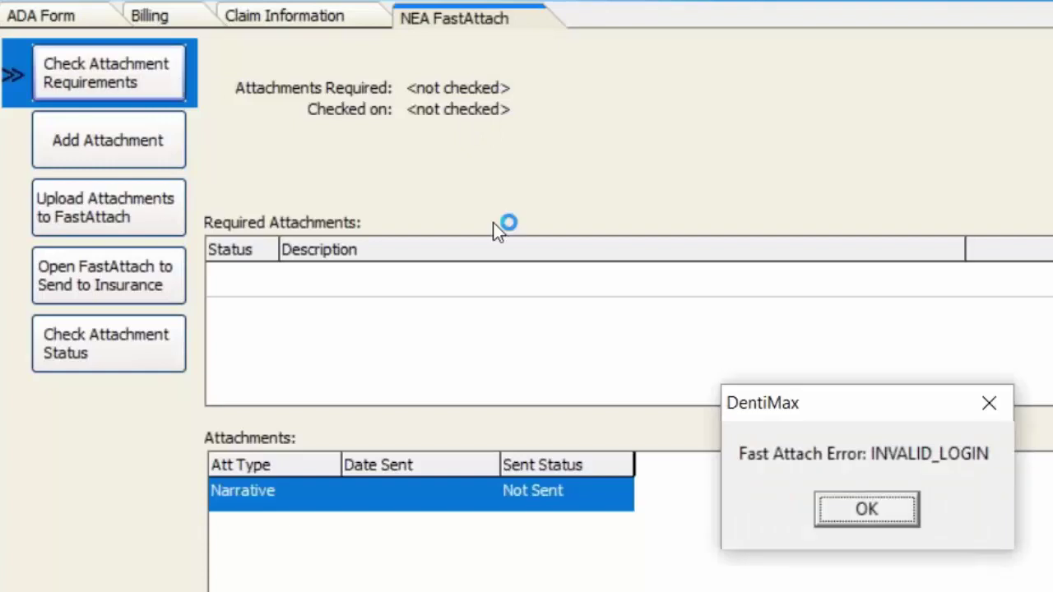
left_click(864, 508)
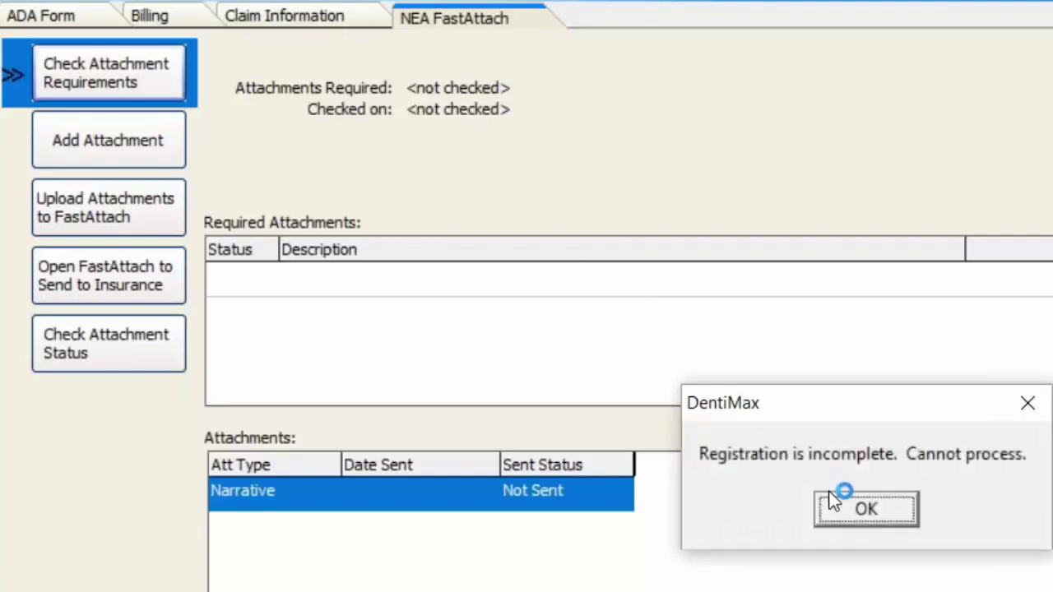
left_click(840, 509)
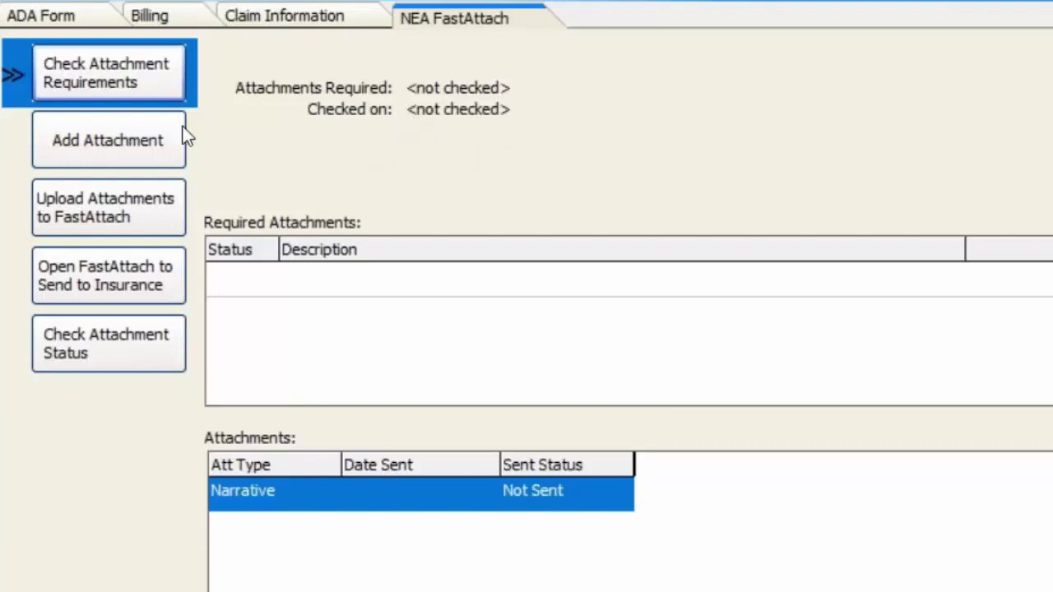
left_click(91, 152)
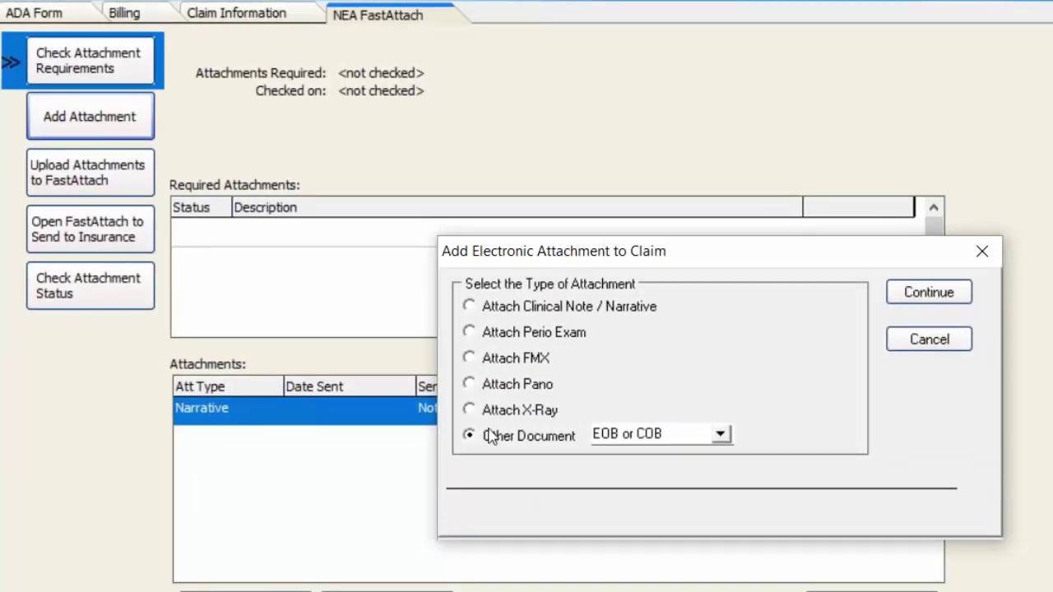
Step: Choose Attach Clinical Note / Narrative as the attachment type and continue to Clinical Notes
left_click(469, 307)
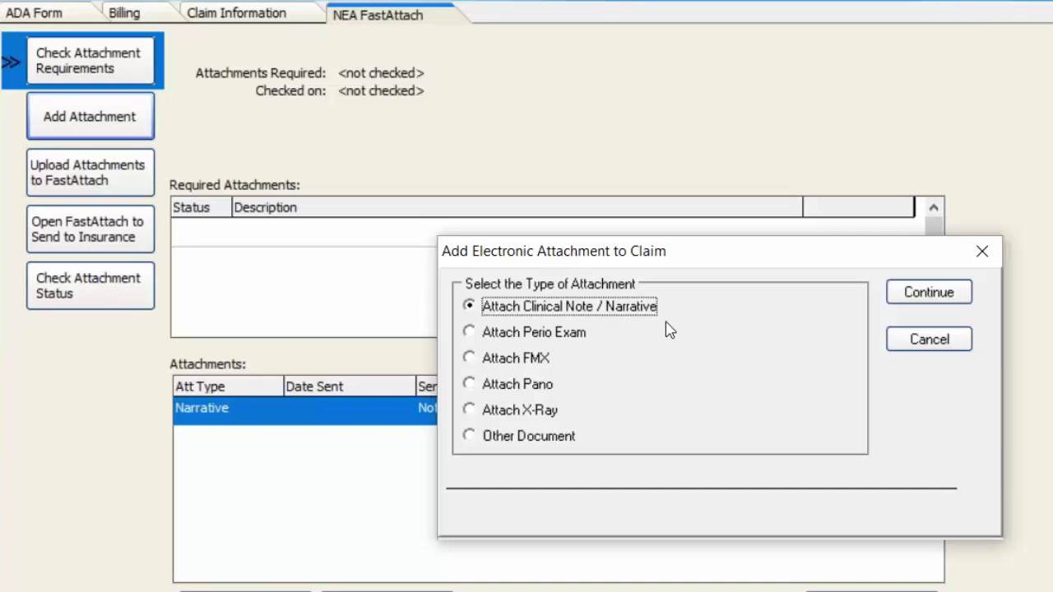
left_click(932, 295)
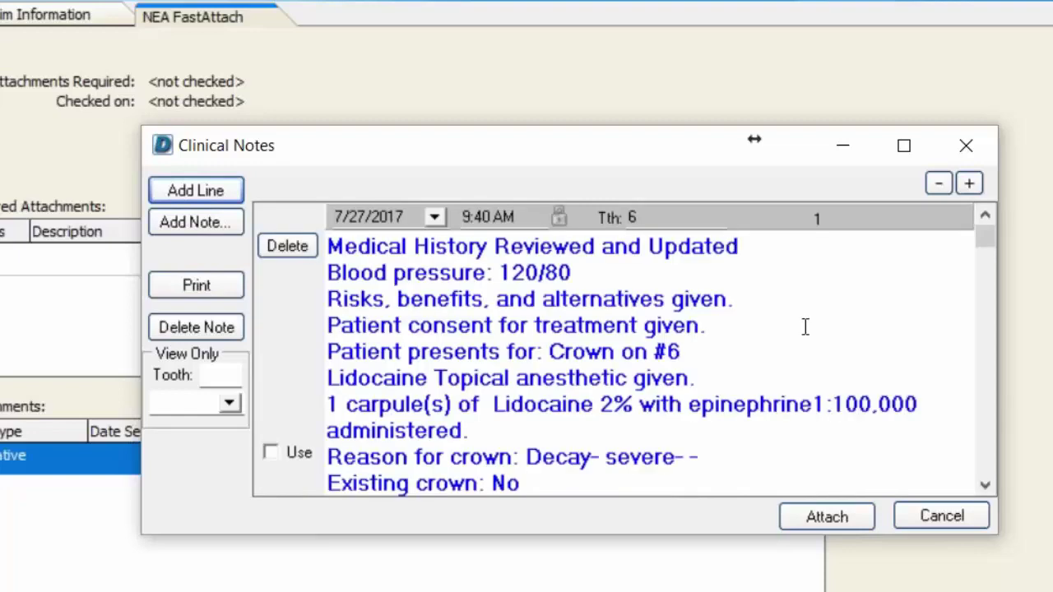
Step: Filter the clinical notes to tooth 6
left_click(985, 486)
left_click(985, 486)
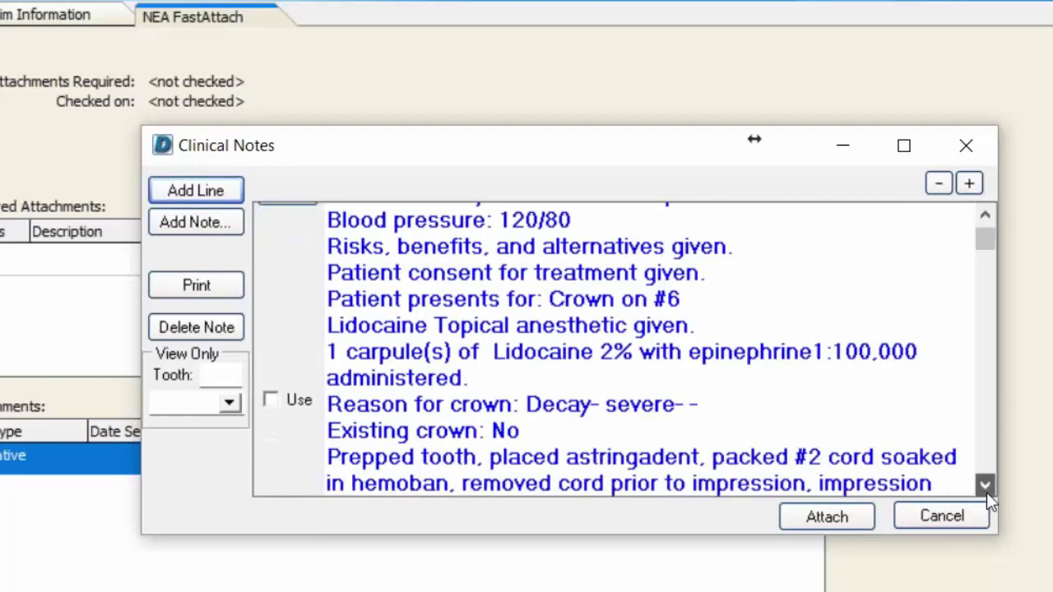
left_click(985, 486)
left_click(985, 486)
scroll(978, 232, "up", 2)
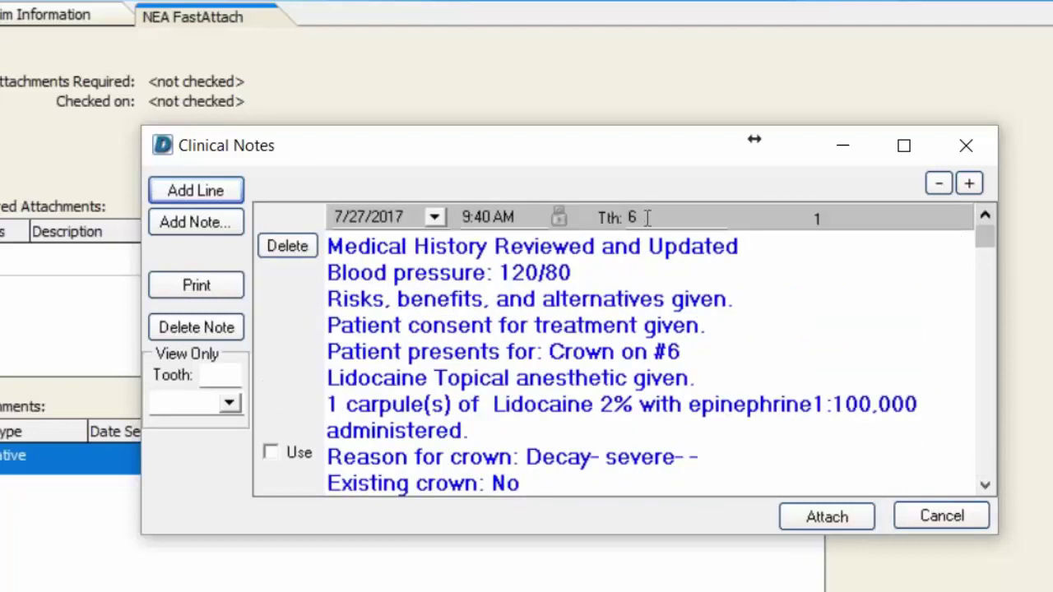
left_click(223, 375)
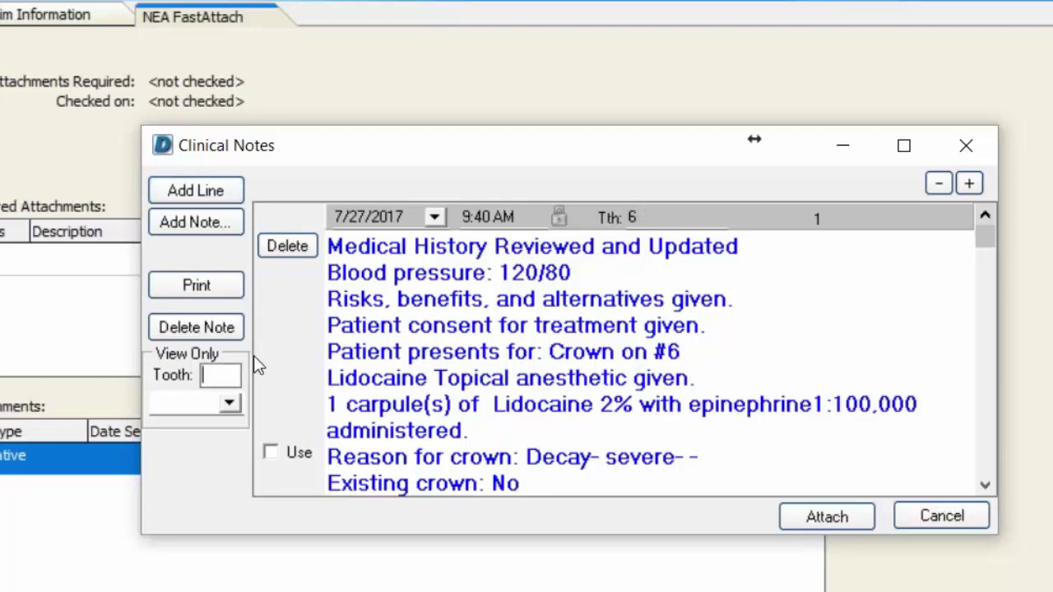
type("6")
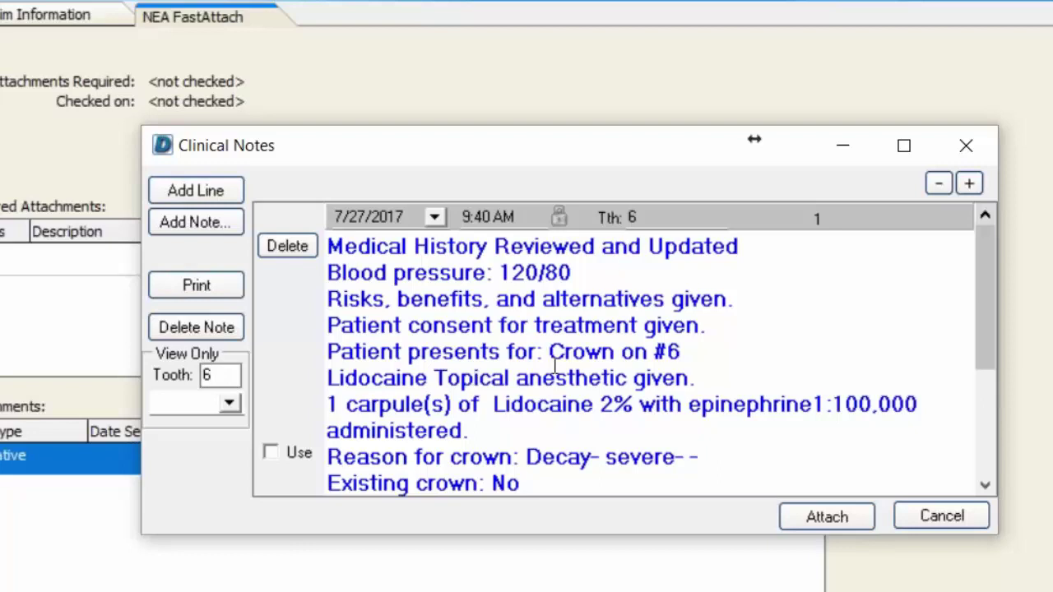
Step: Mark the 7/27/2017 crown note for use, attach it, and select the new Narrative row
scroll(978, 325, "down", 1)
left_click_drag(979, 333, 970, 288)
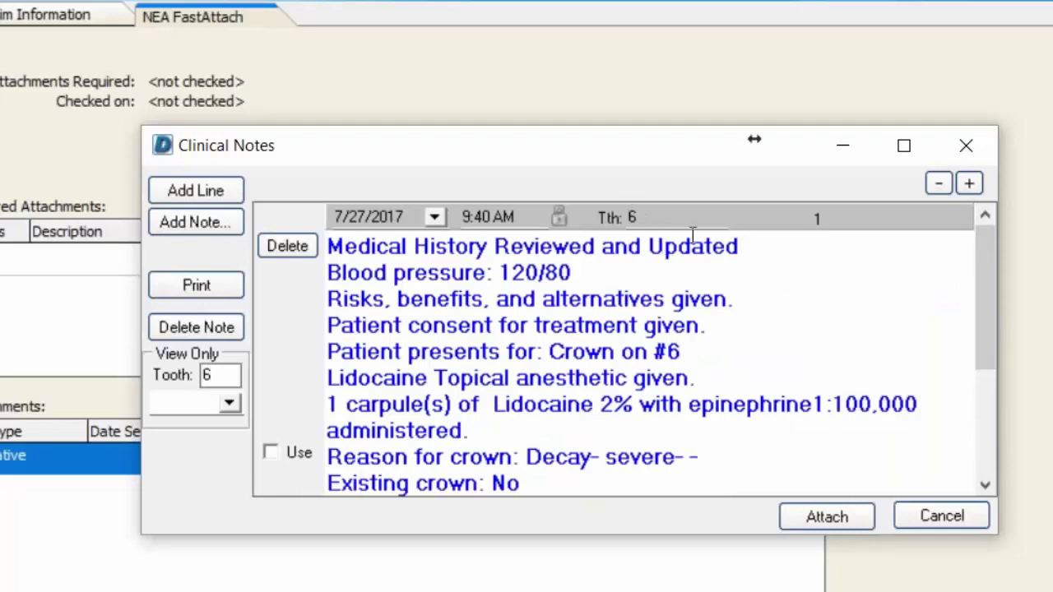
left_click(272, 452)
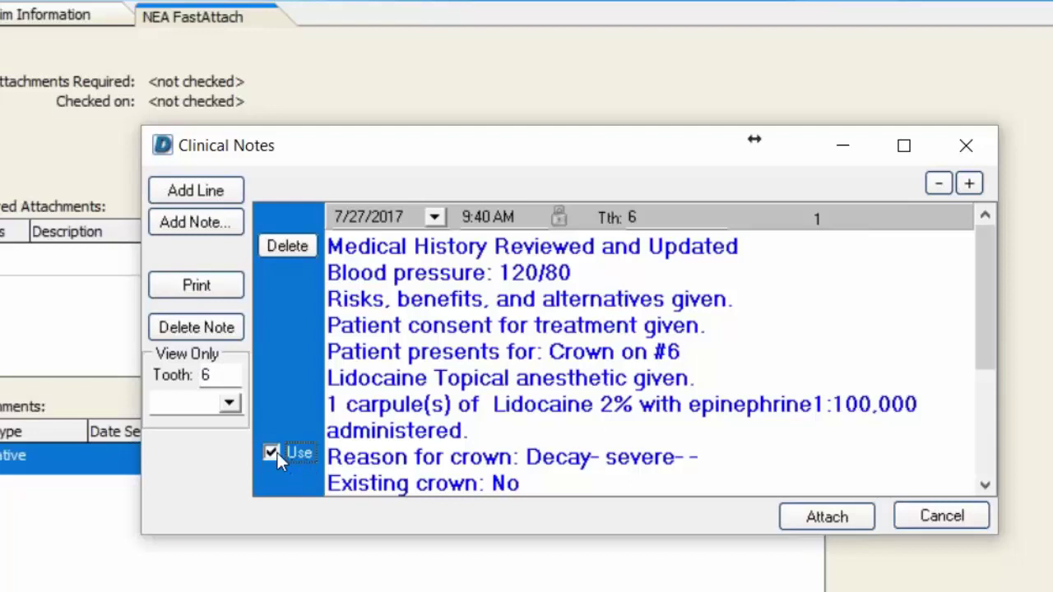
left_click(815, 516)
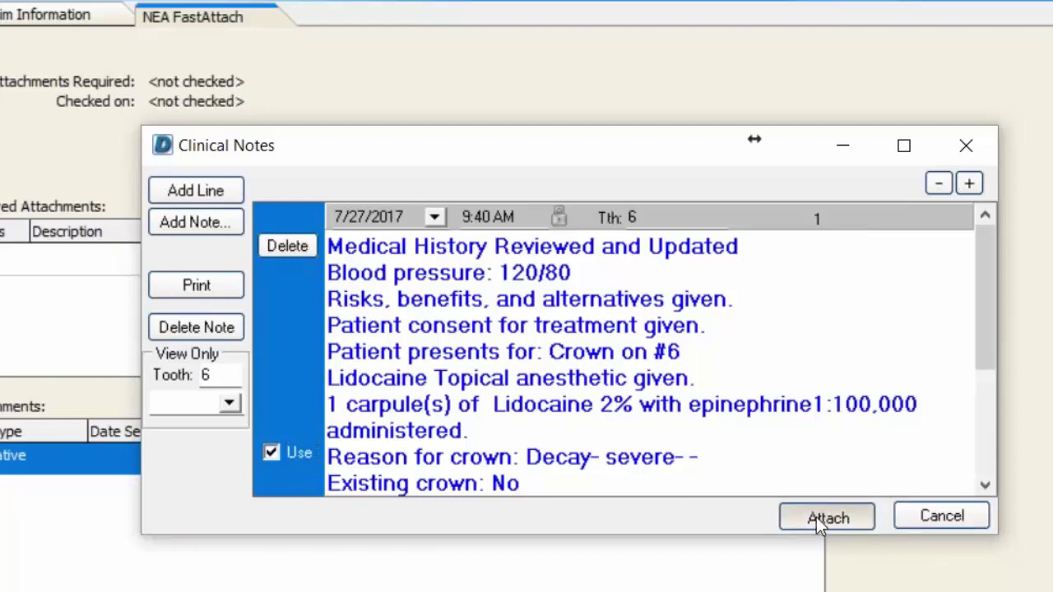
left_click(63, 492)
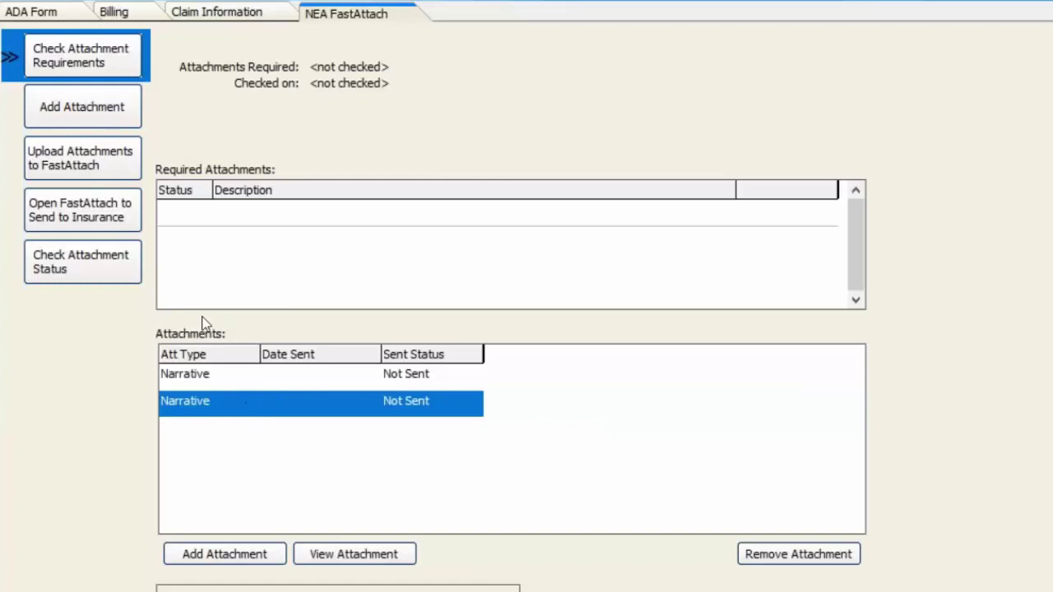
Step: Start another attachment with Attach Perio Exam as the type
left_click(76, 107)
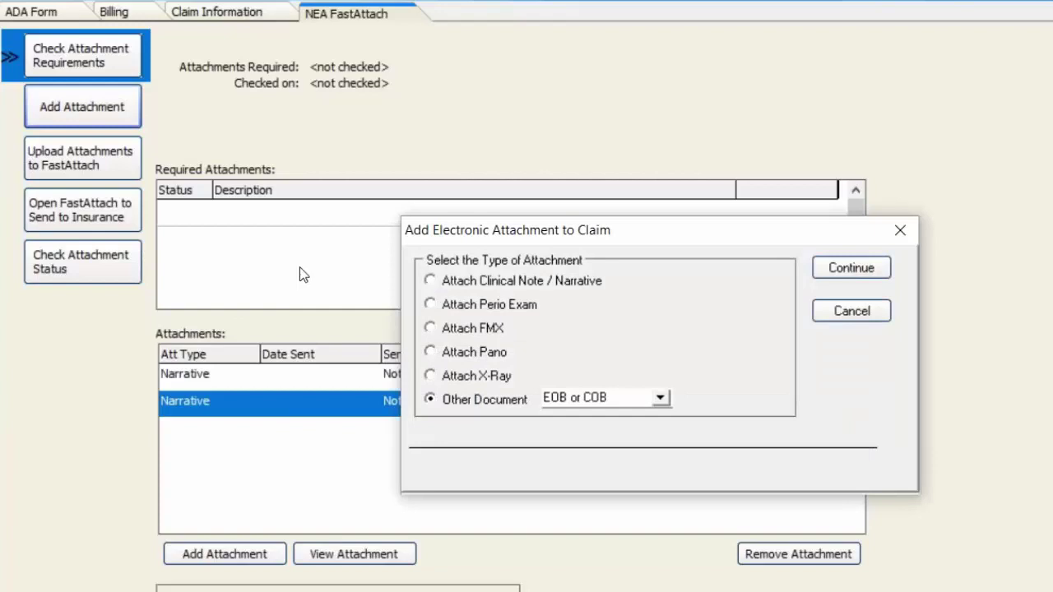
left_click(435, 307)
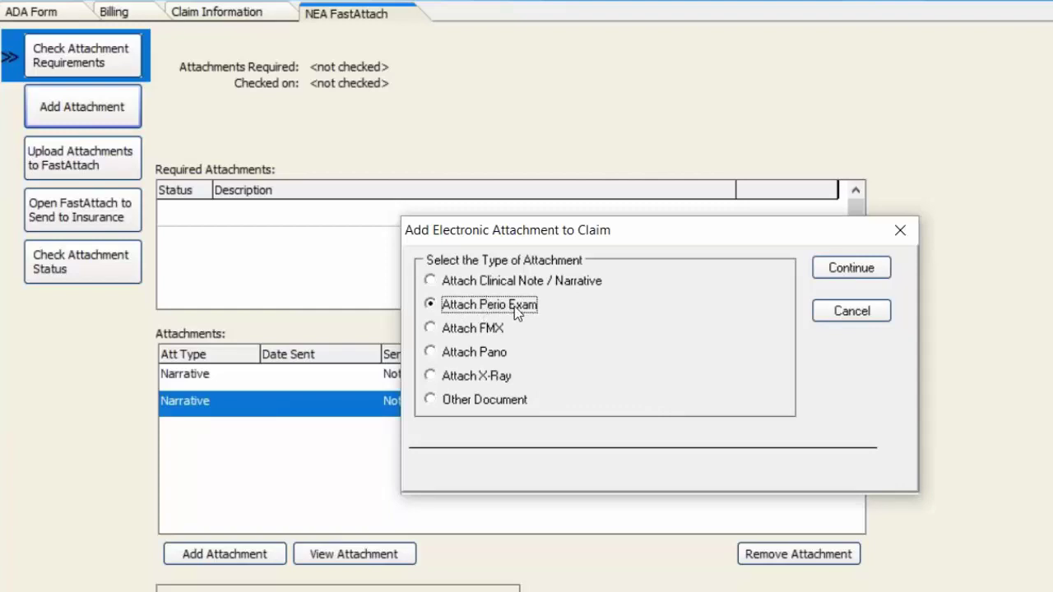
left_click(843, 269)
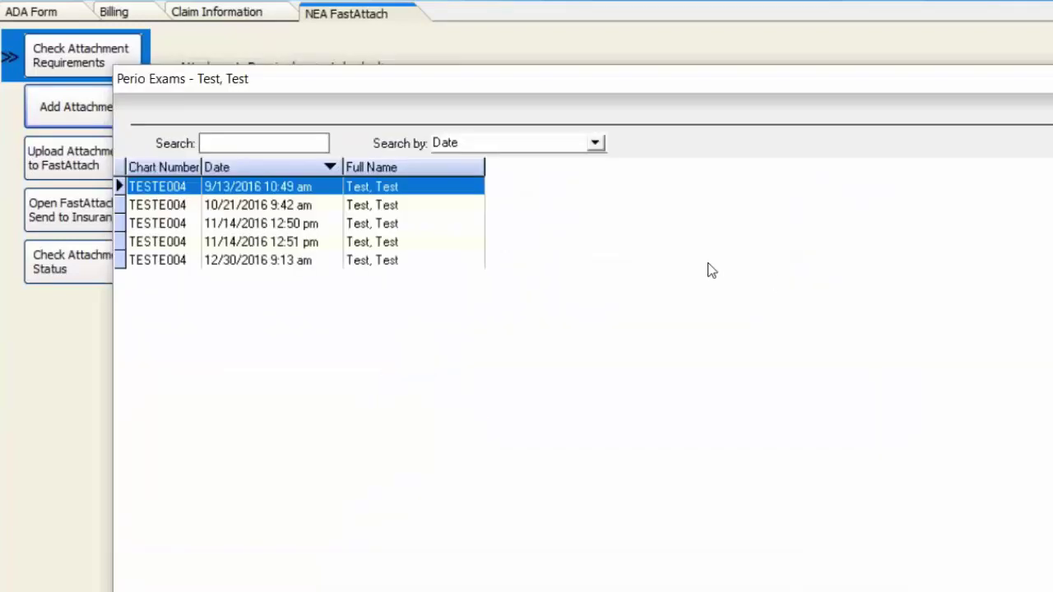
Step: Attach the 9/13/2016 perio exam as a Perio Exam Full Chart and select the new Perio row
left_click(155, 181)
left_click(155, 196)
left_click(151, 214)
left_click(119, 127)
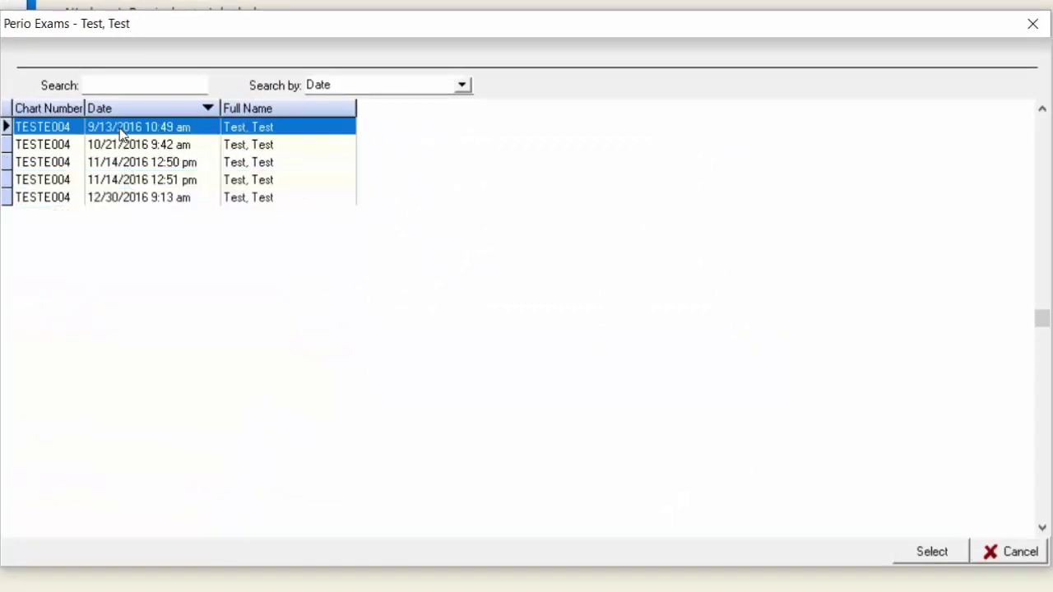
left_click(930, 552)
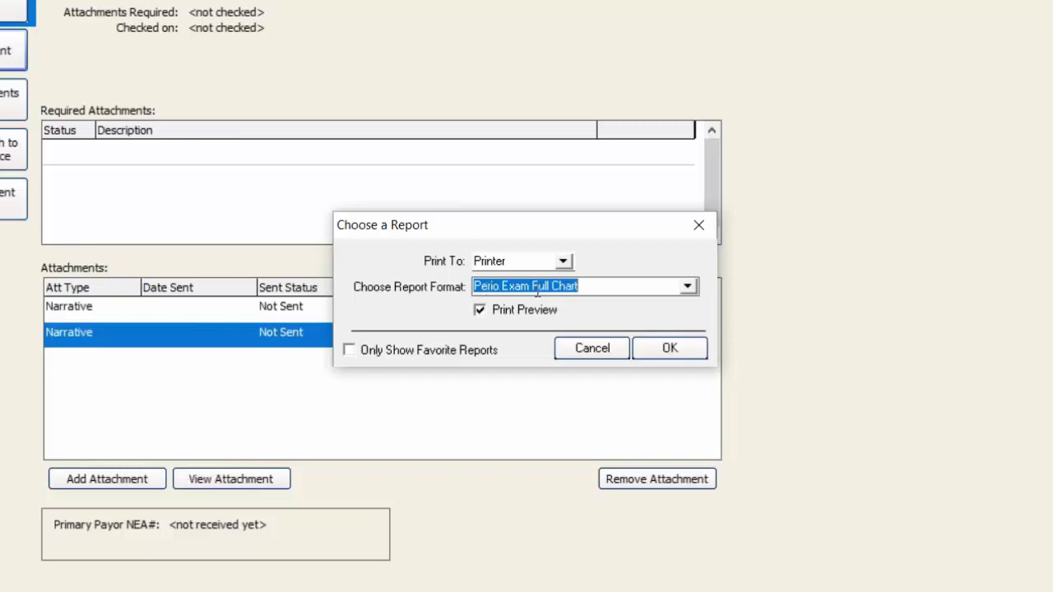
left_click(670, 348)
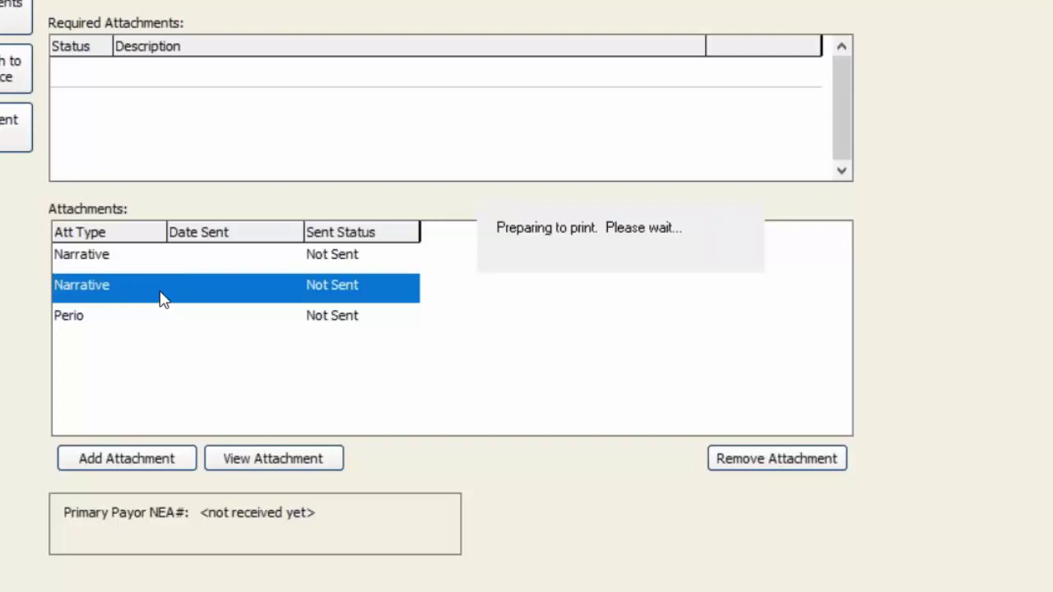
left_click(207, 326)
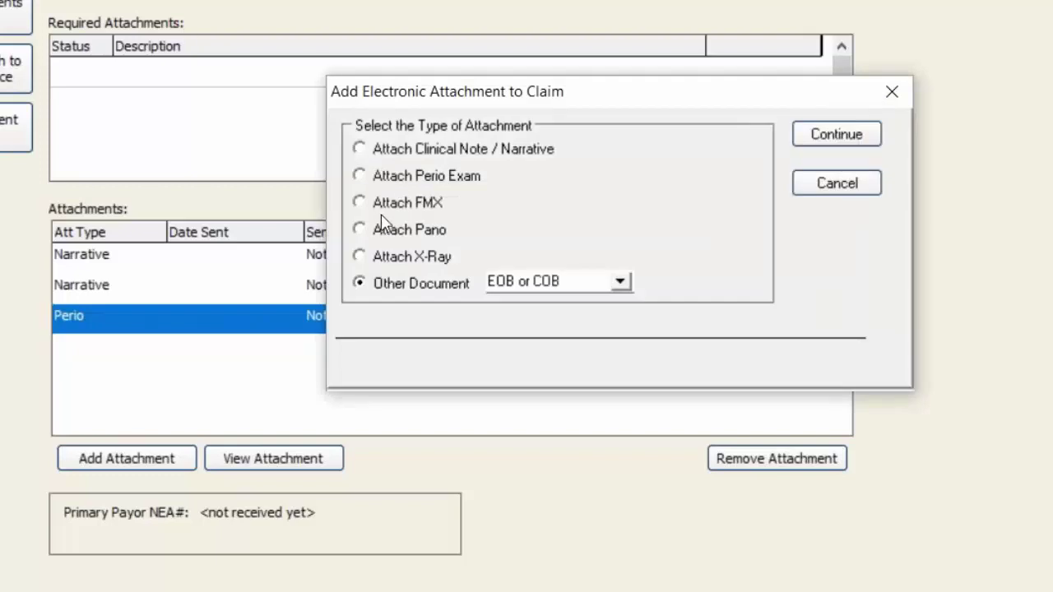
Step: Start a bitewing X-ray attachment with DentiMax Imaging as the image source
left_click(395, 264)
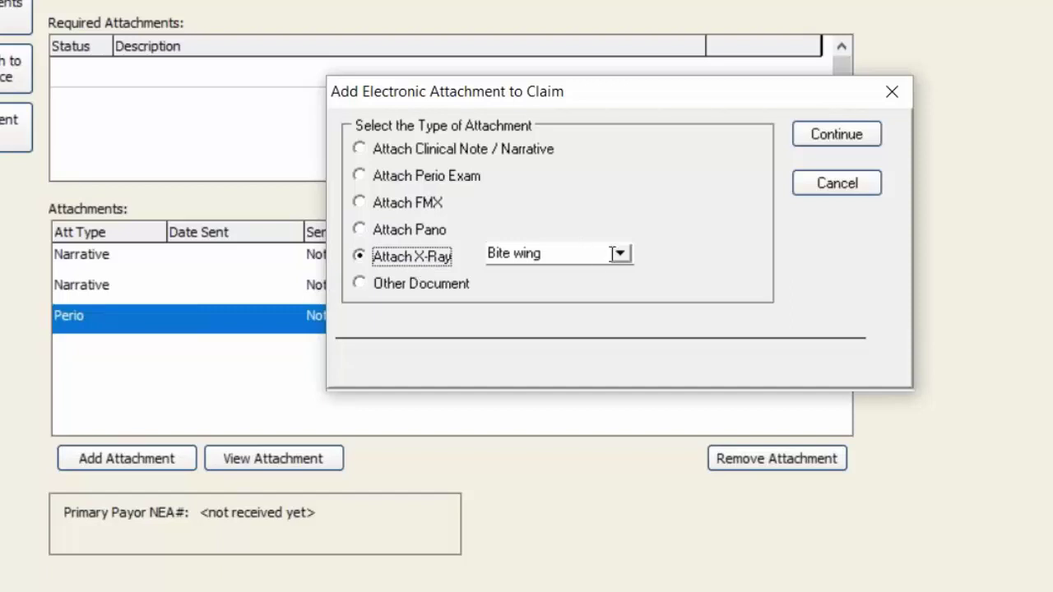
left_click(817, 140)
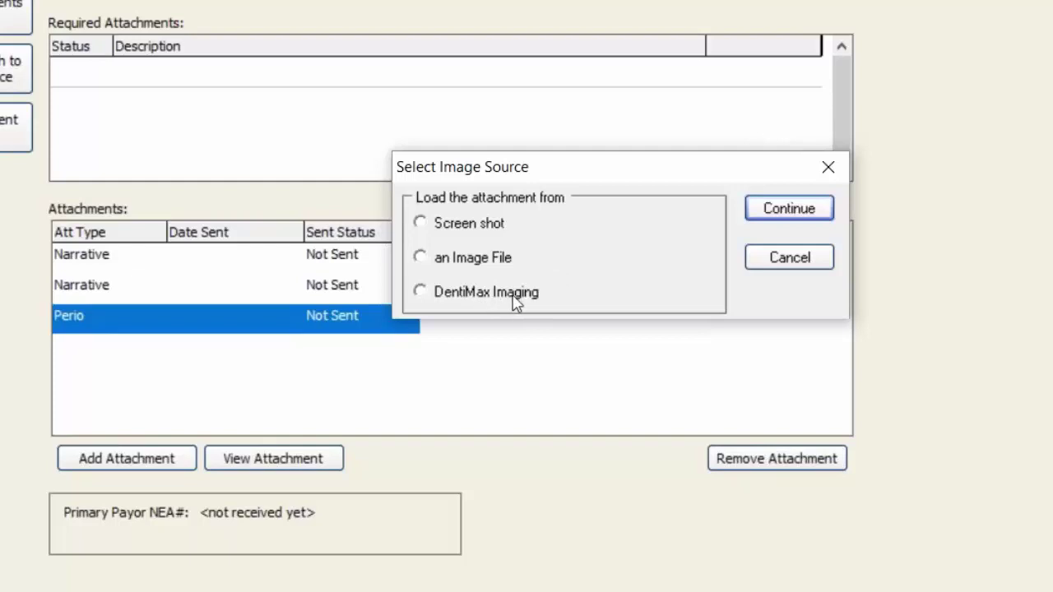
left_click(421, 296)
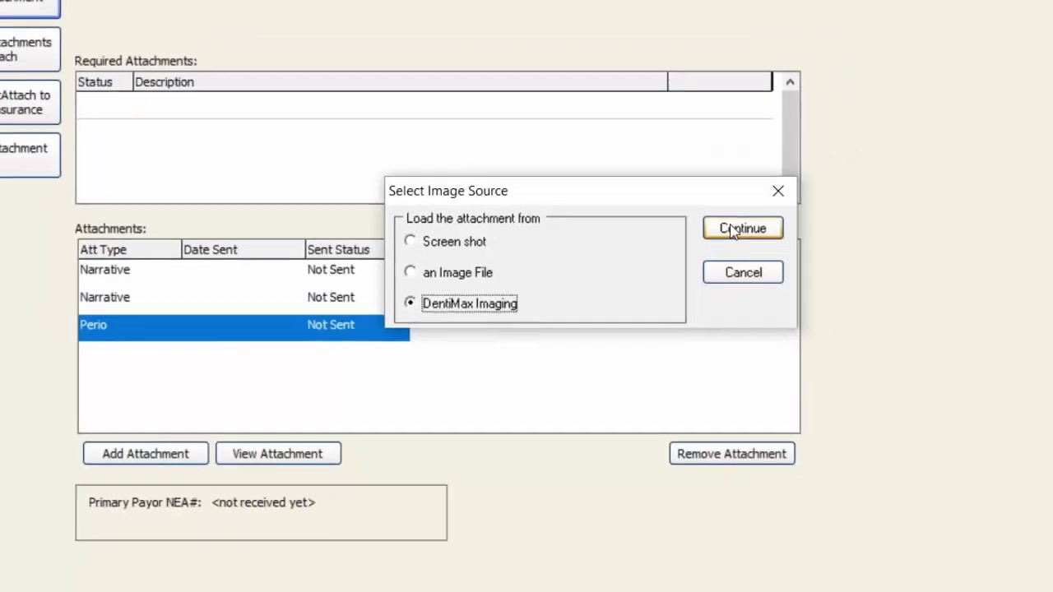
left_click(740, 230)
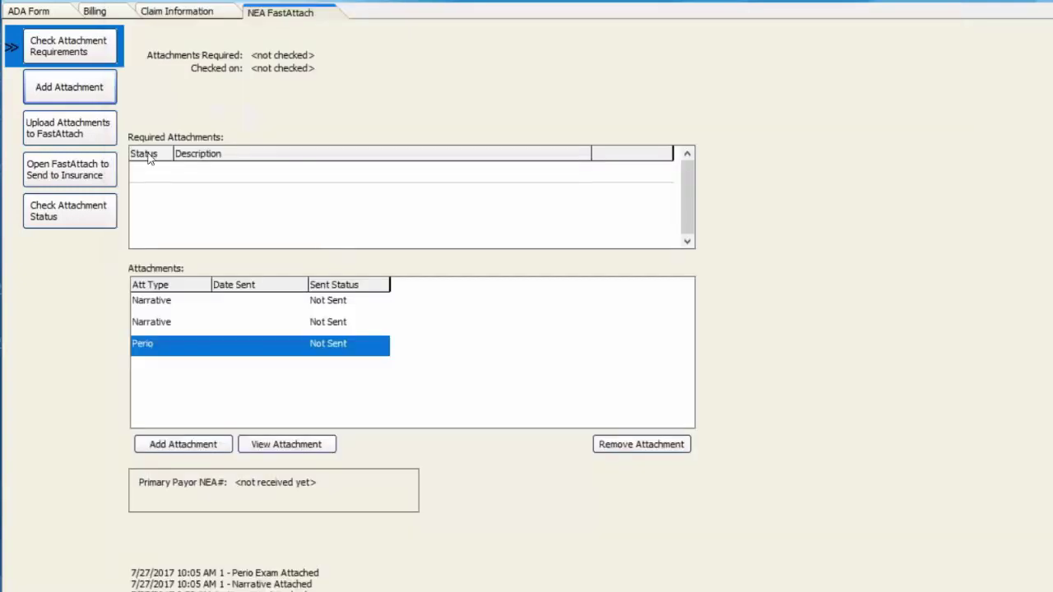
Step: Add an Attach X-Ray with Bite wing attachment using Screen shot as the image source
left_click(69, 87)
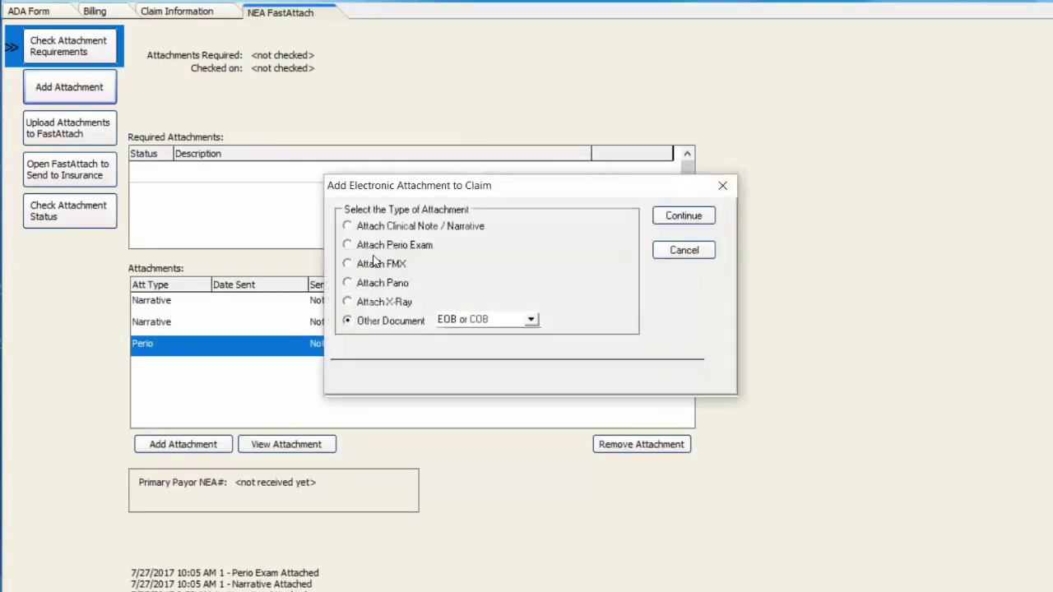
left_click(348, 301)
left_click(683, 215)
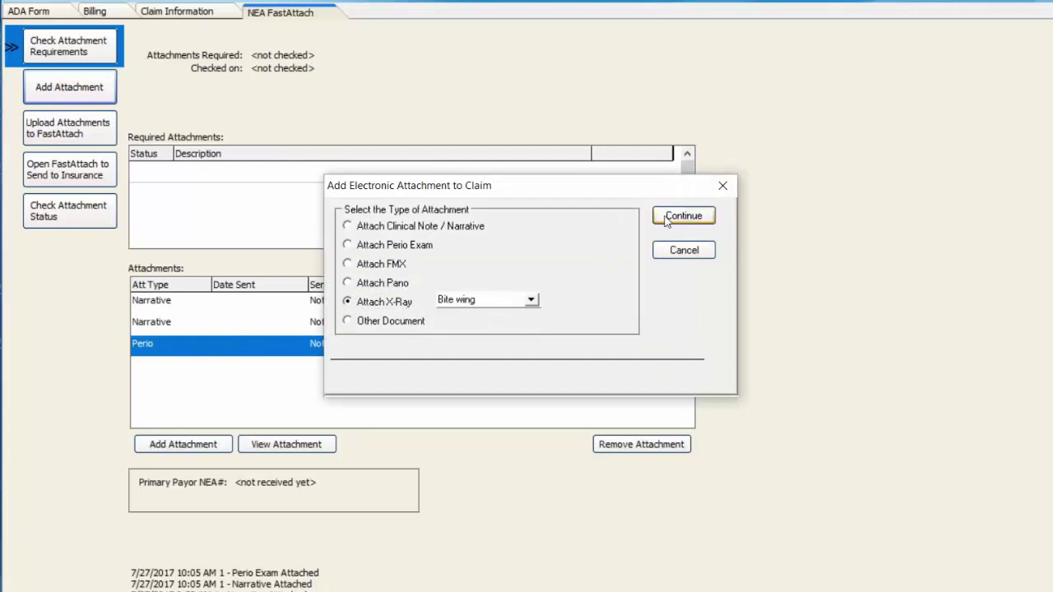
left_click(428, 279)
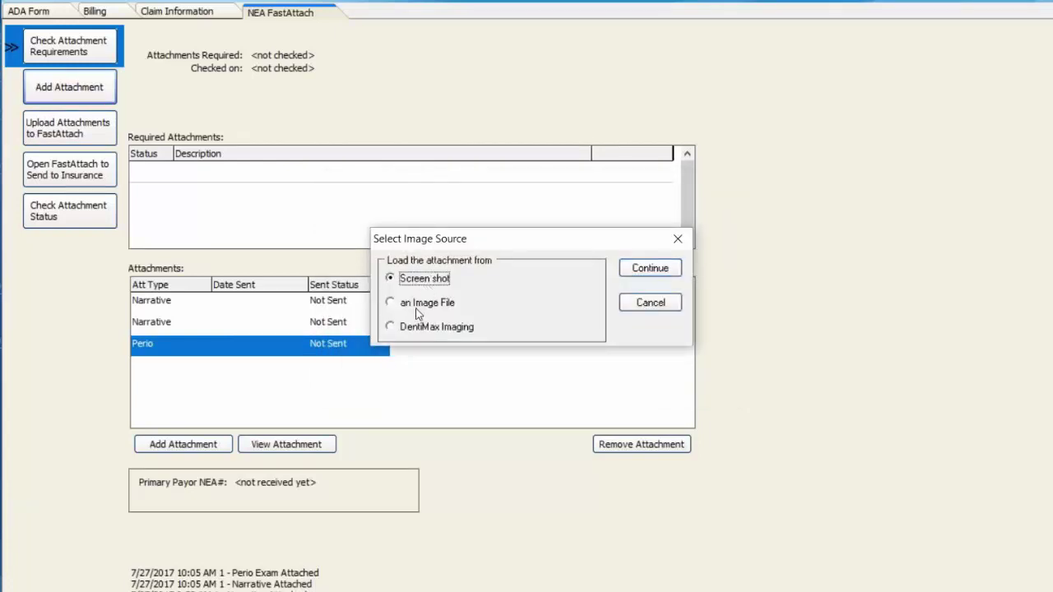
left_click(413, 306)
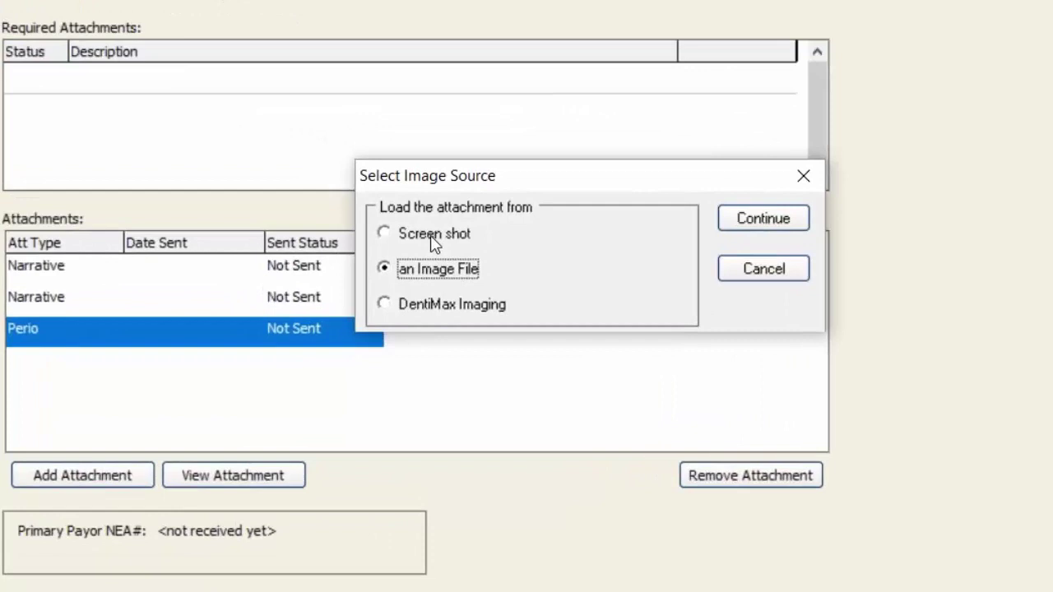
left_click(431, 240)
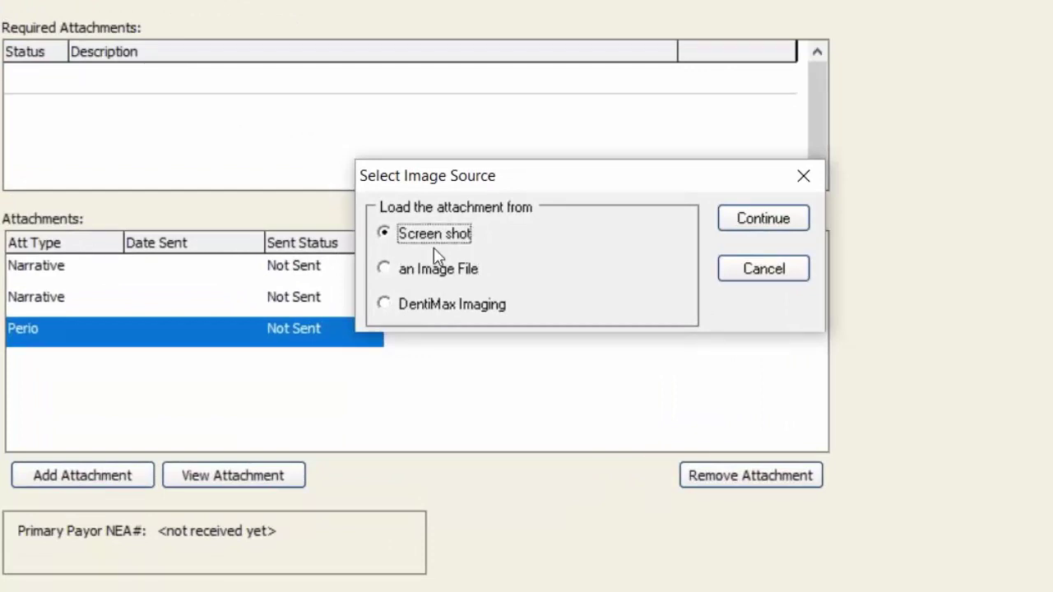
left_click(763, 226)
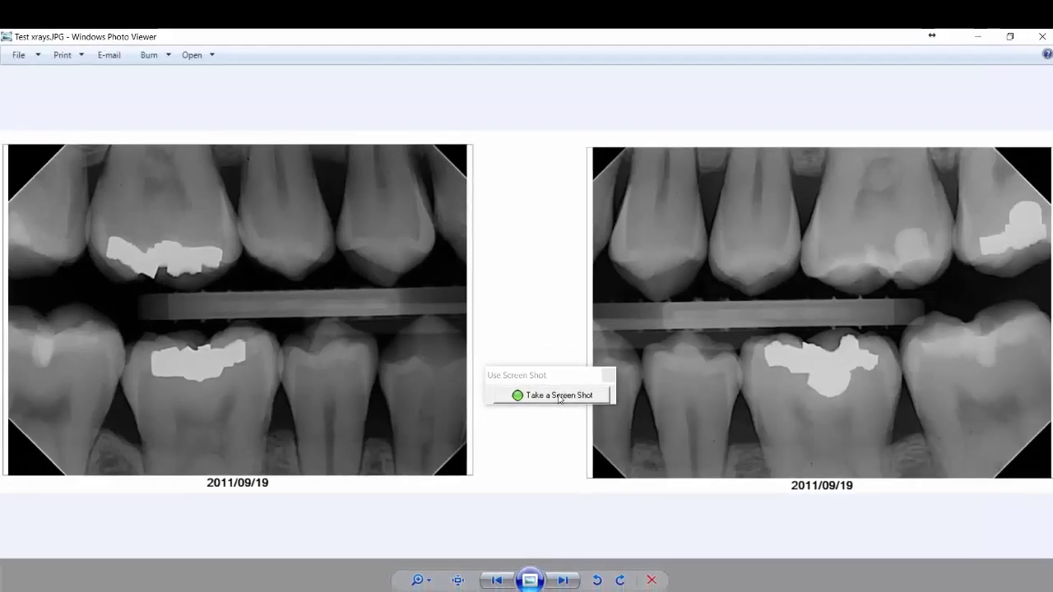
Step: Capture a screen shot of the Test xrays.JPG bitewing images
left_click(569, 395)
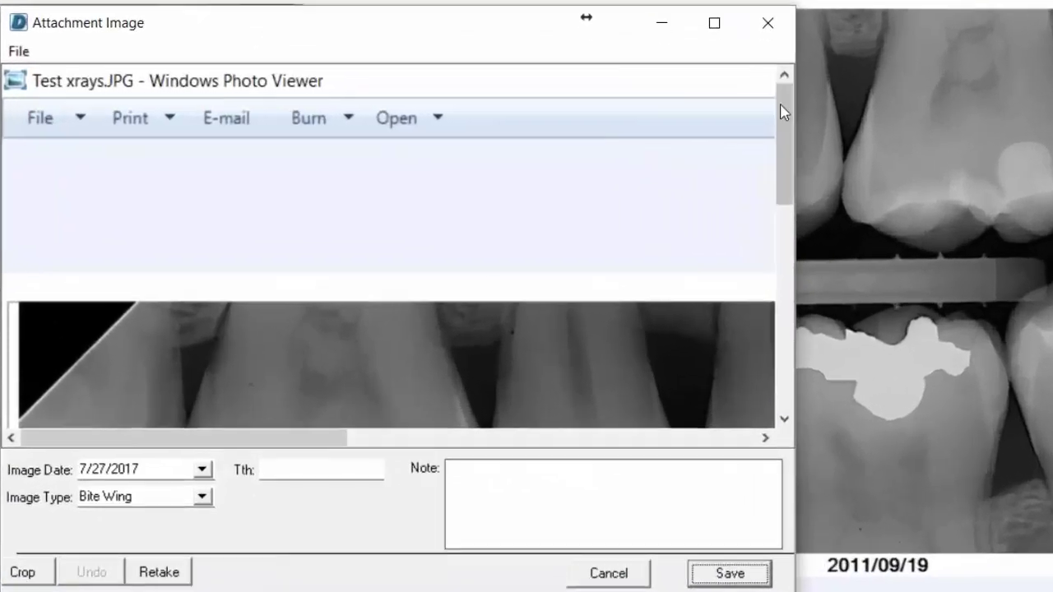
Step: Maximize the attachment image window and crop the screenshot to the left bitewing X-ray
left_click_drag(781, 112, 728, 280)
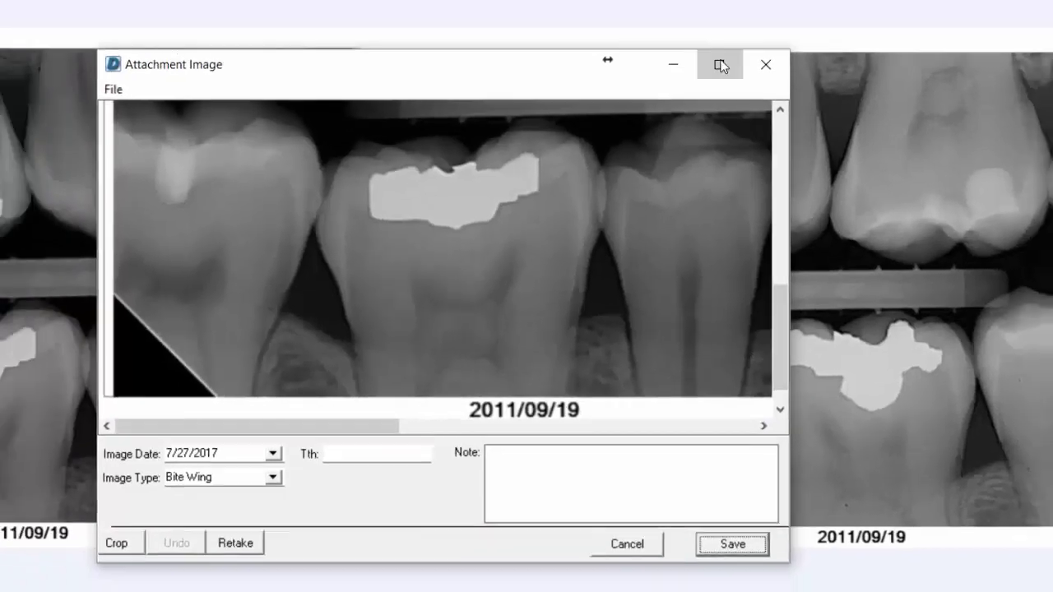
left_click(714, 23)
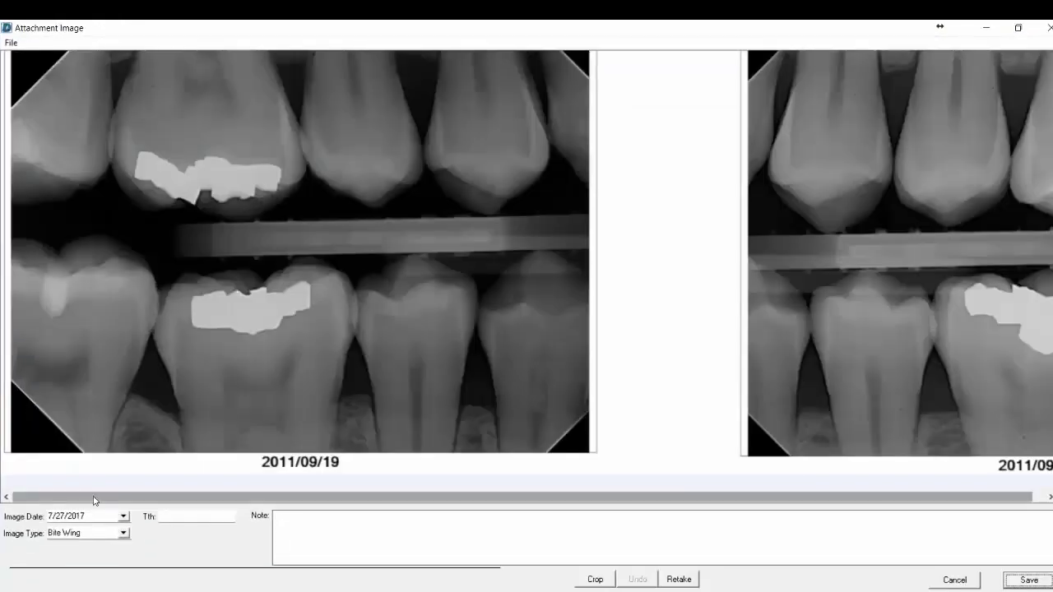
left_click_drag(628, 467, 19, 26)
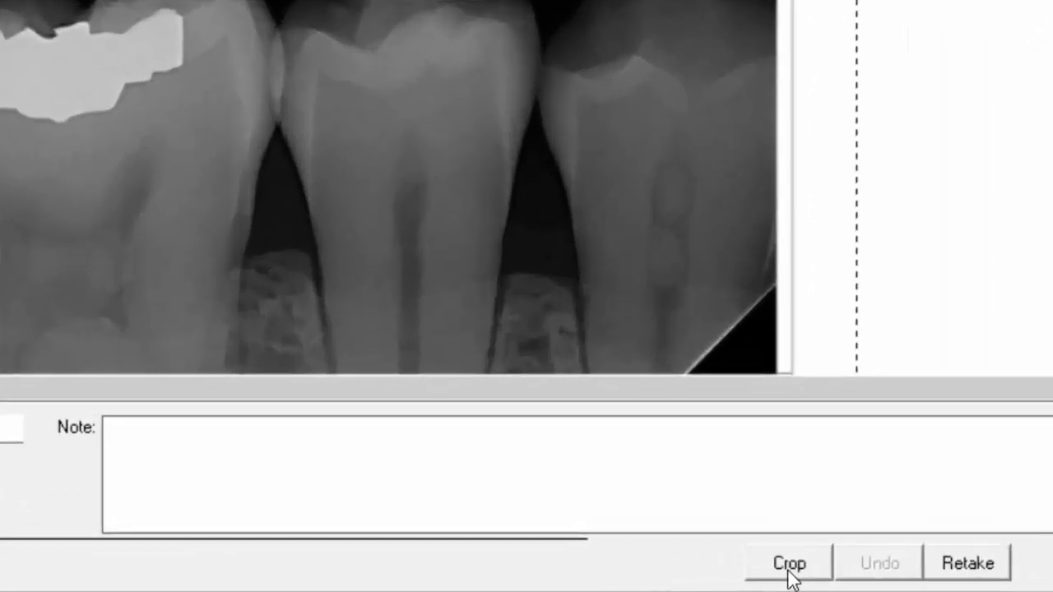
left_click(645, 577)
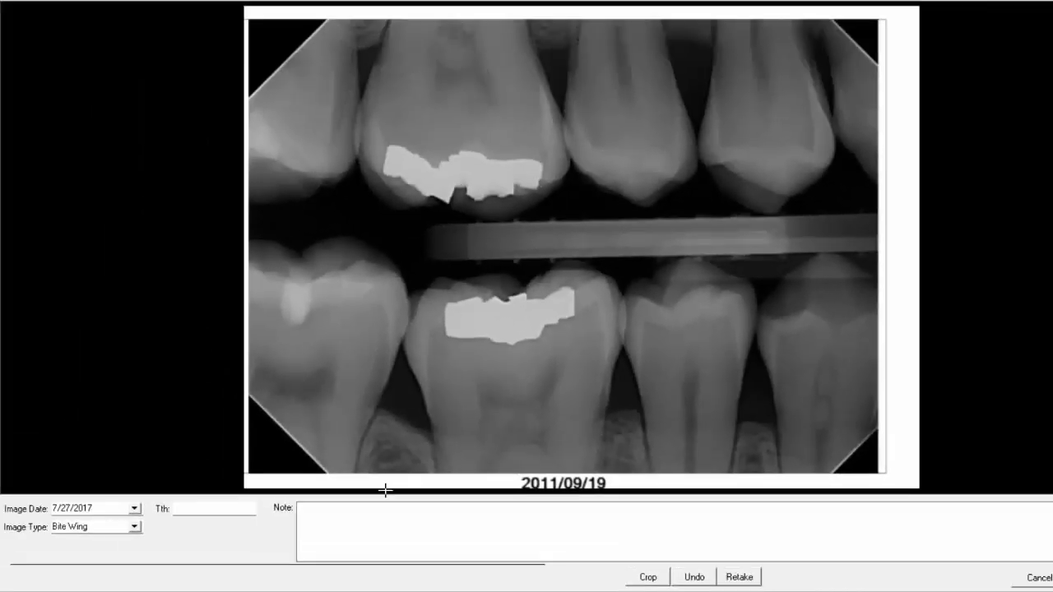
Step: Enter tooth number 6 in the Tth field
left_click(204, 512)
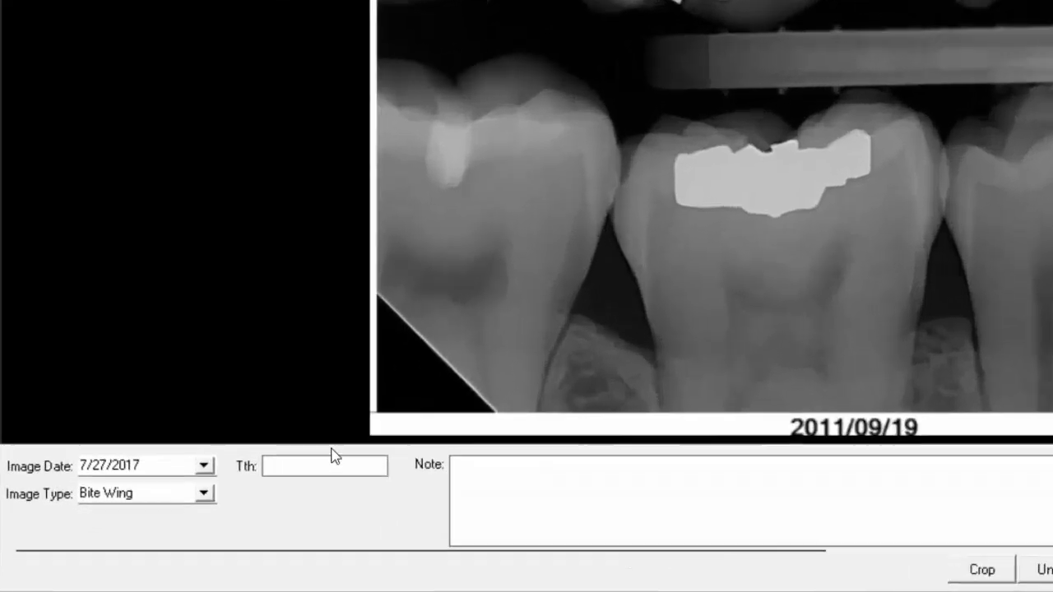
type("5")
key("BackSpace")
type("6")
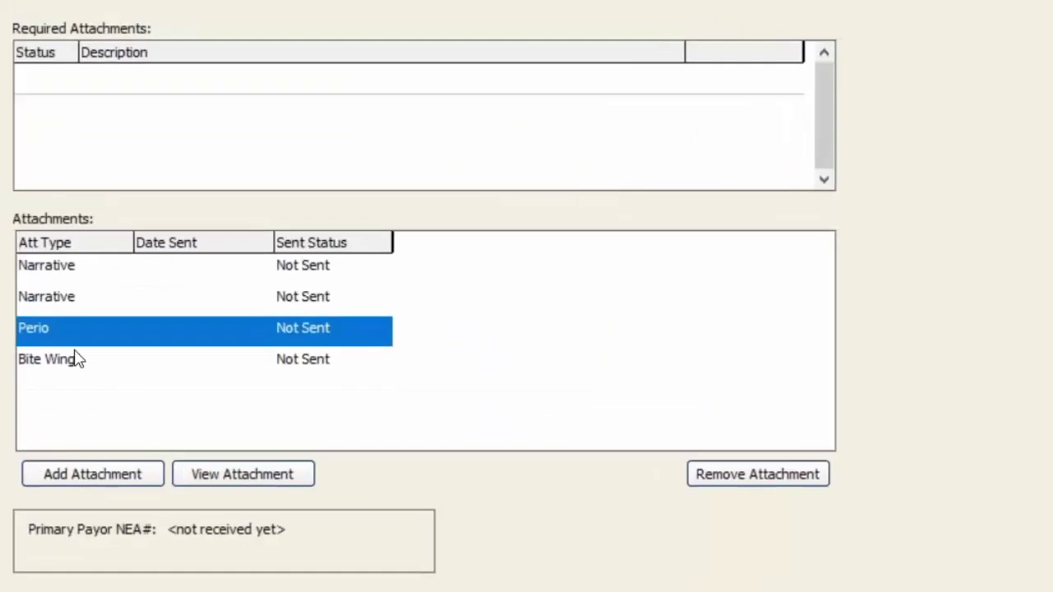
Step: Save the cropped X-ray as a Bite Wing attachment for tooth 6
left_click(72, 358)
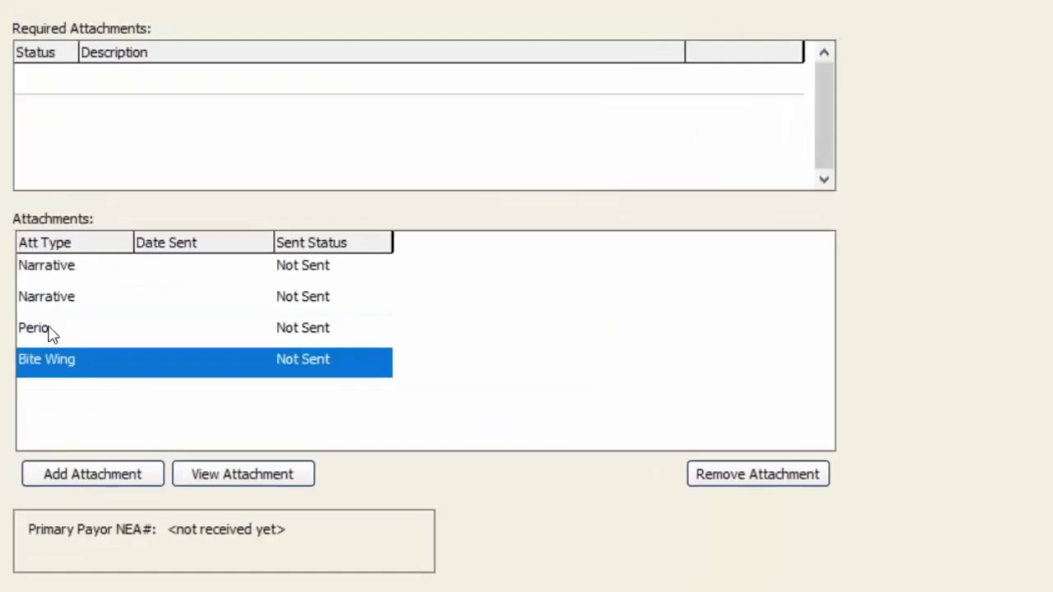
left_click(47, 333)
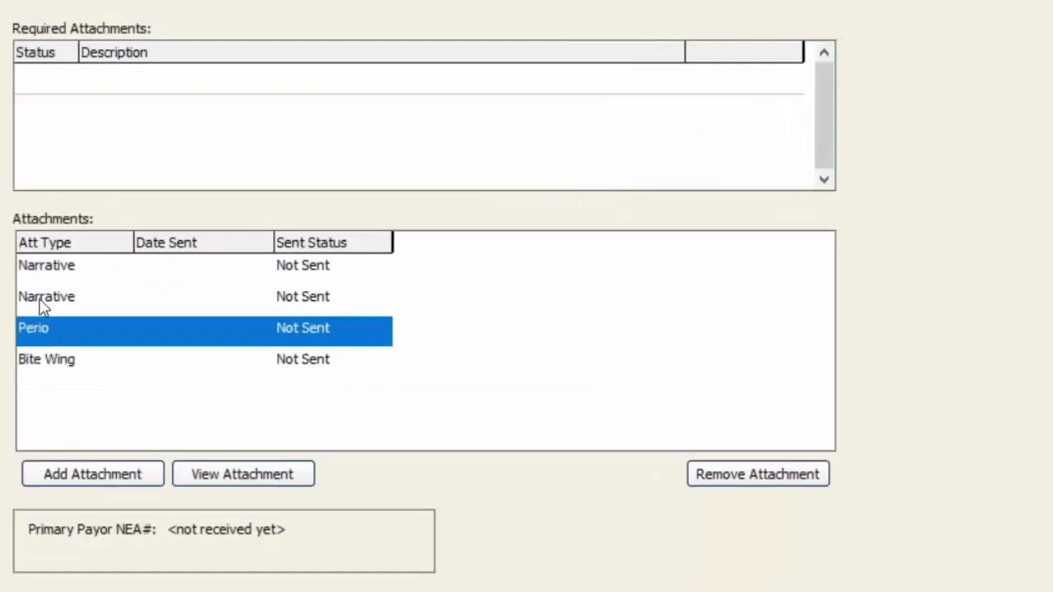
left_click(42, 306)
Step: Remove the duplicate Narrative attachment and view the remaining narrative's crown note
left_click(49, 267)
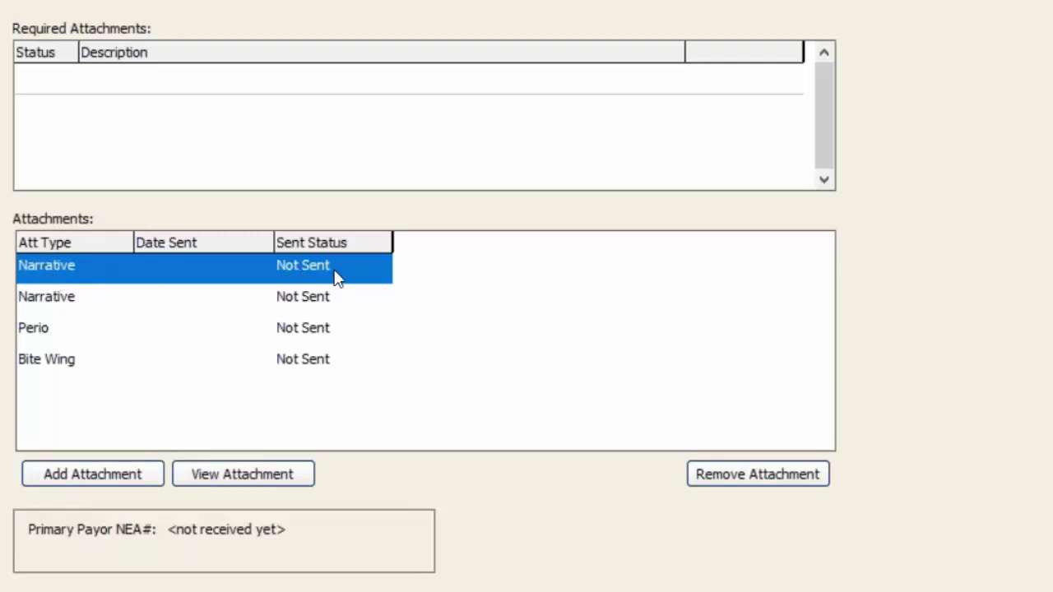
left_click(757, 486)
left_click(546, 303)
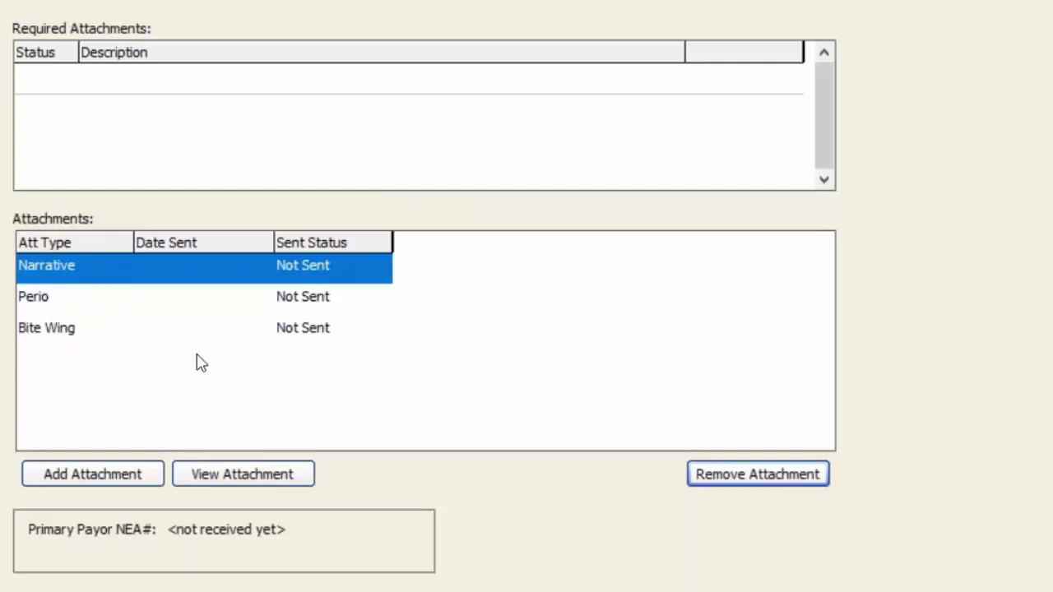
left_click(245, 486)
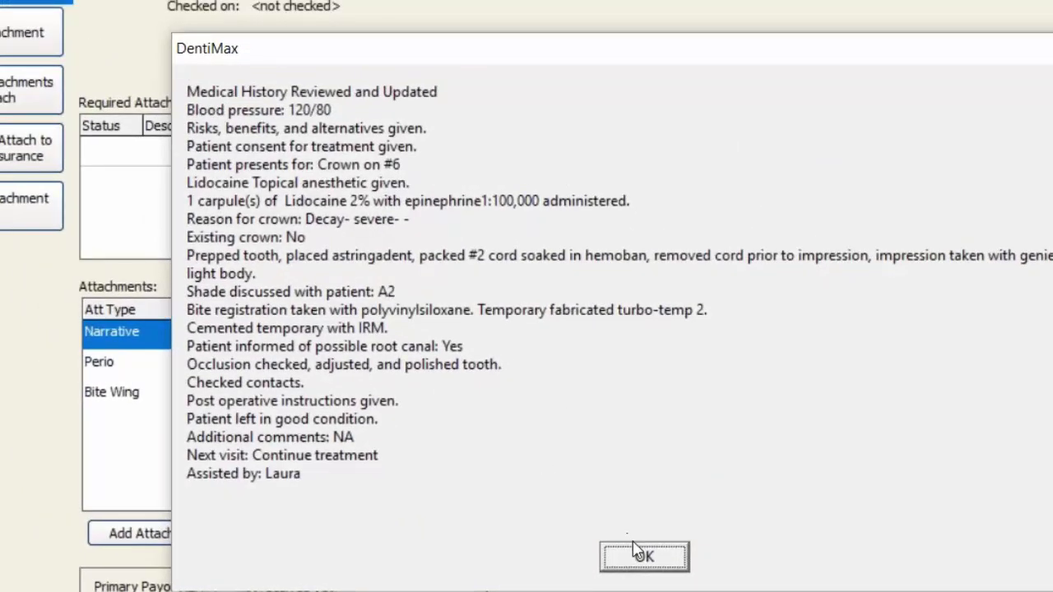
Step: Close the narrative preview and open the NEA FastAttach window showing the claim Ready to Send
left_click(640, 559)
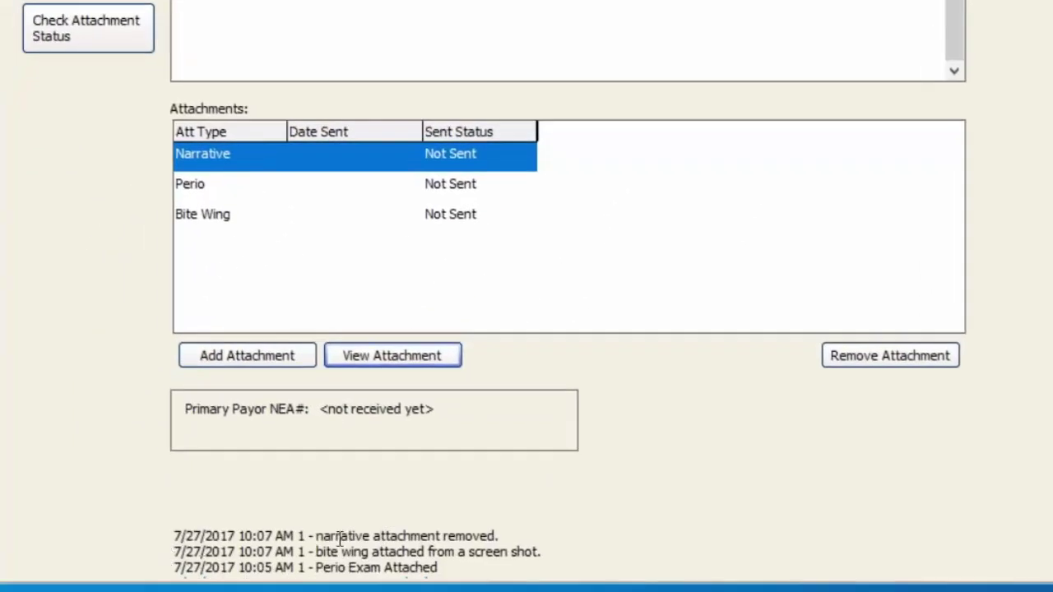
left_click_drag(337, 536, 445, 567)
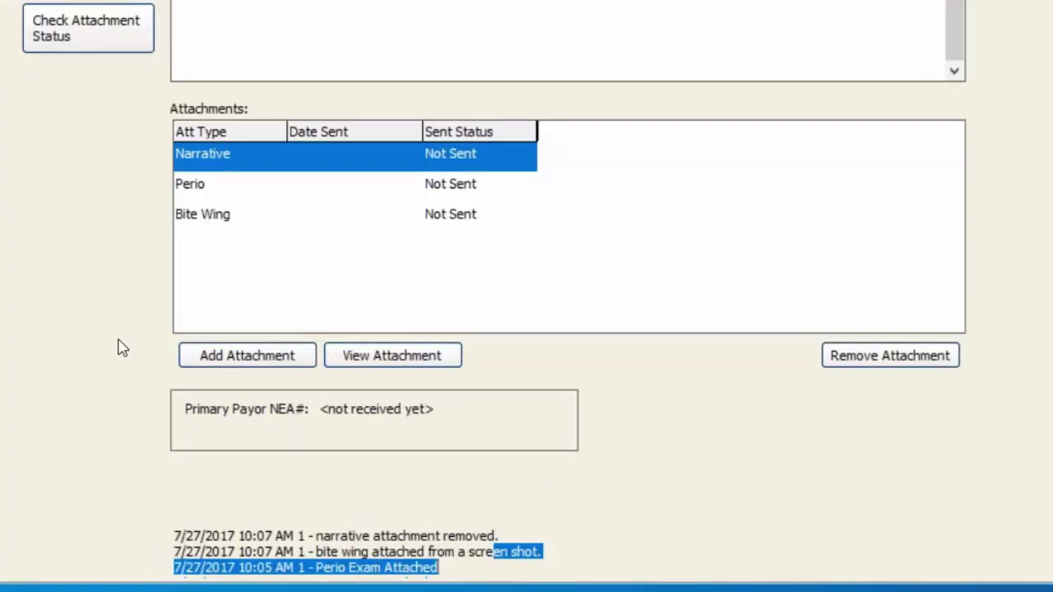
left_click(206, 549)
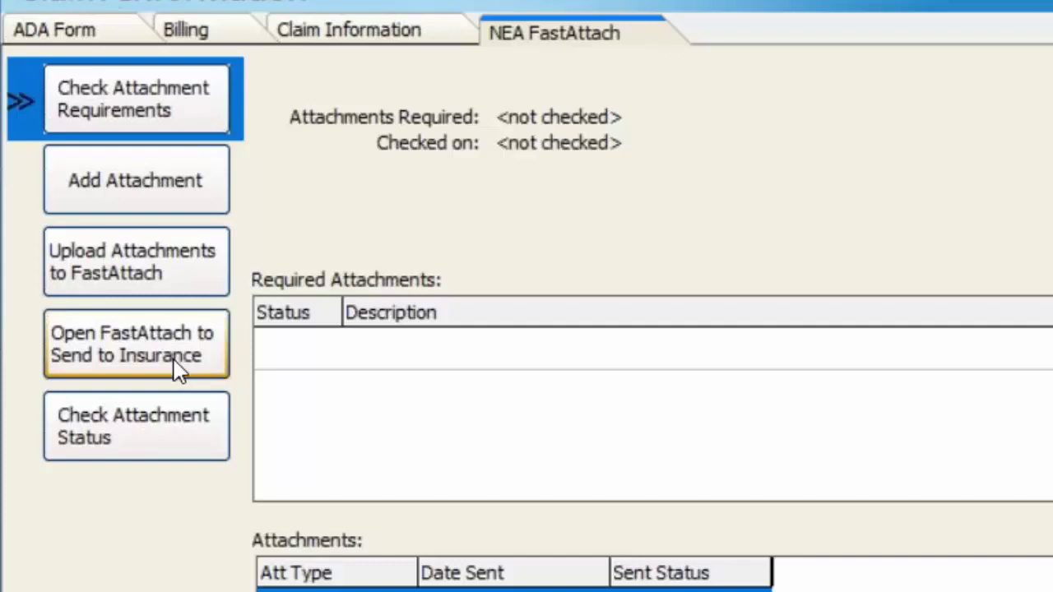
left_click(179, 370)
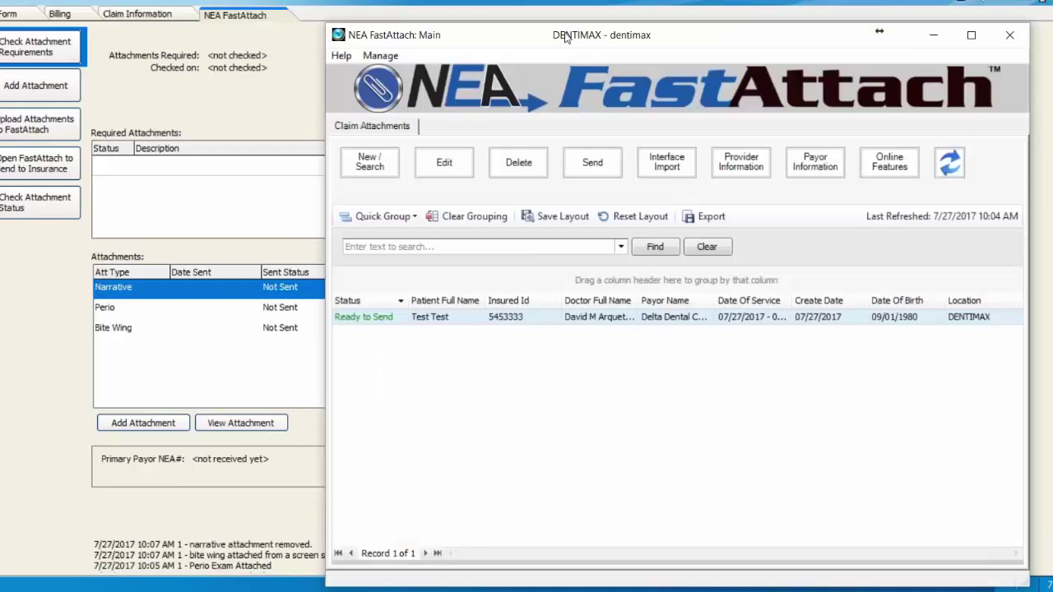
left_click_drag(565, 37, 479, 0)
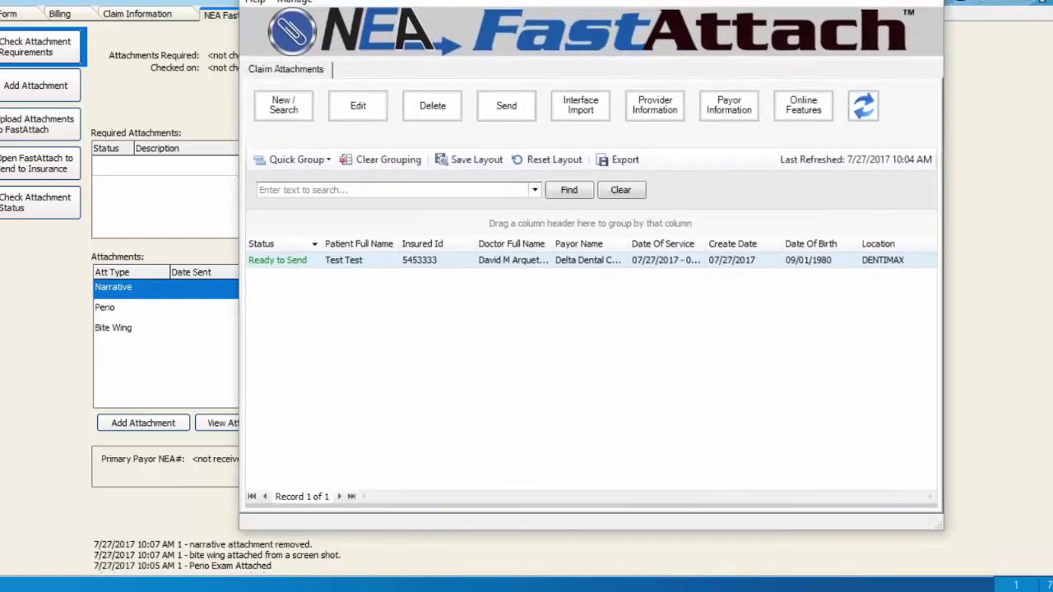
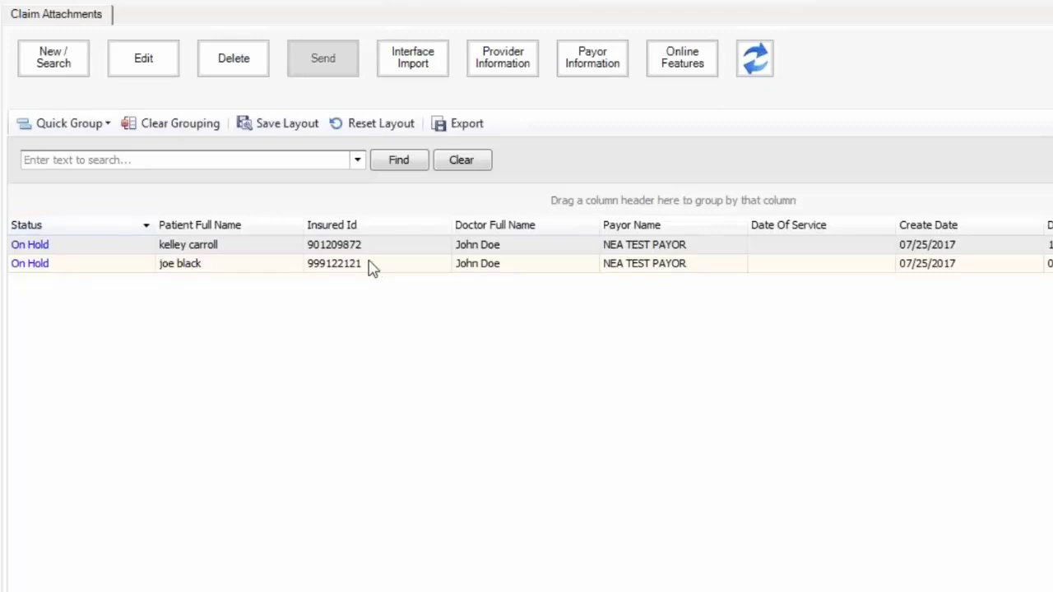
Step: Start a new patient and enter the patient's first name, last name and date of birth
left_click(51, 62)
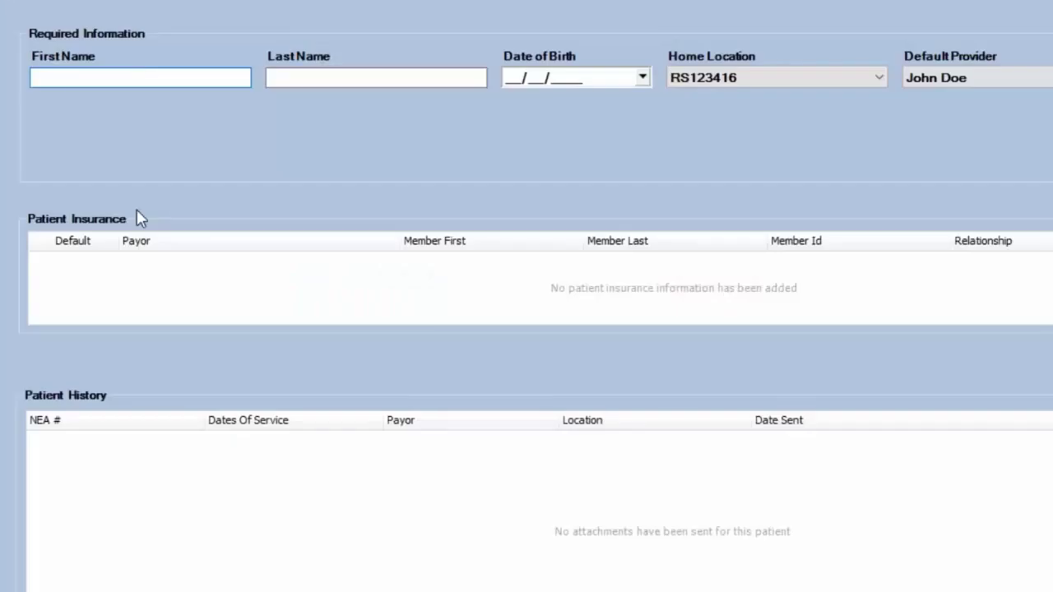
left_click(137, 74)
left_click(331, 77)
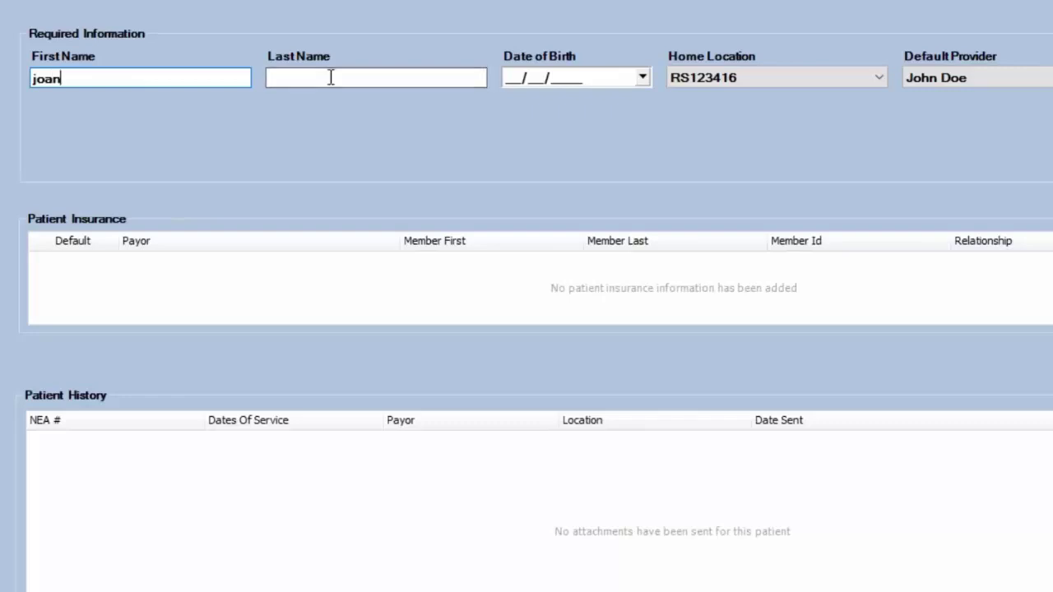
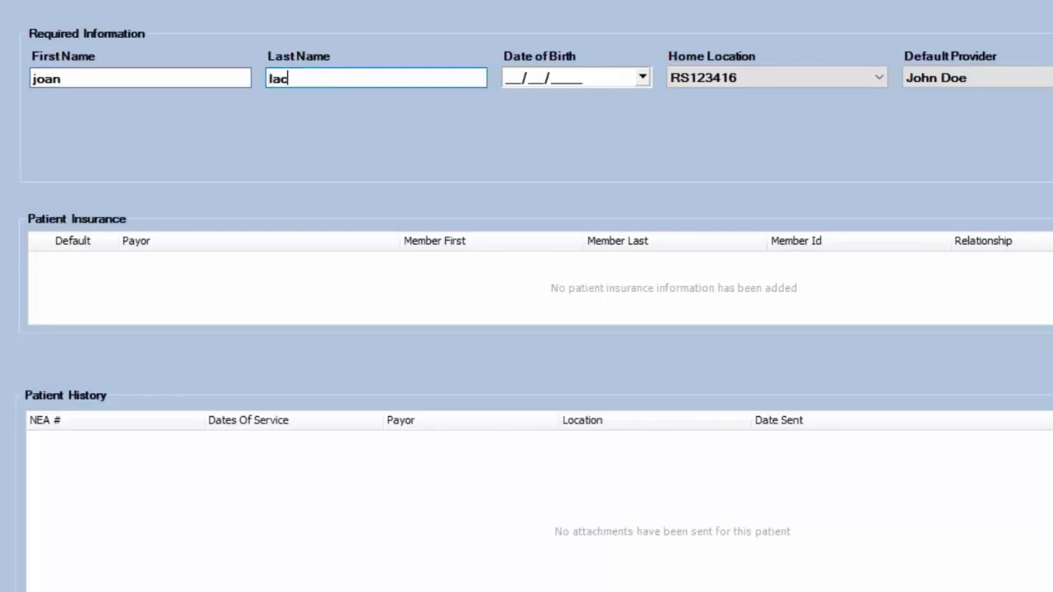
left_click(520, 74)
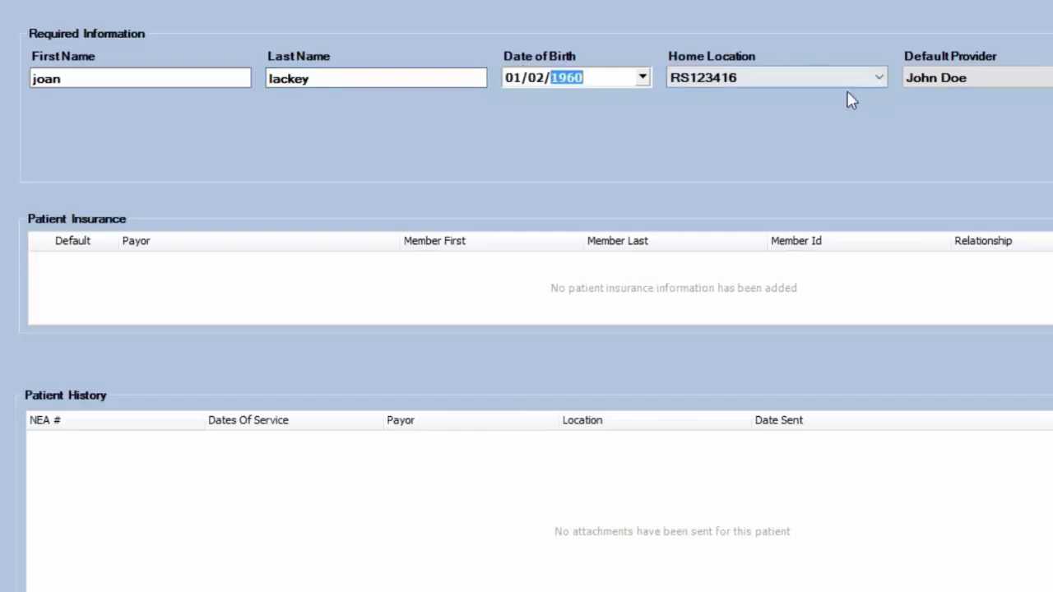
Step: Keep home location RS123416 and choose the doctor as the default provider
left_click(878, 82)
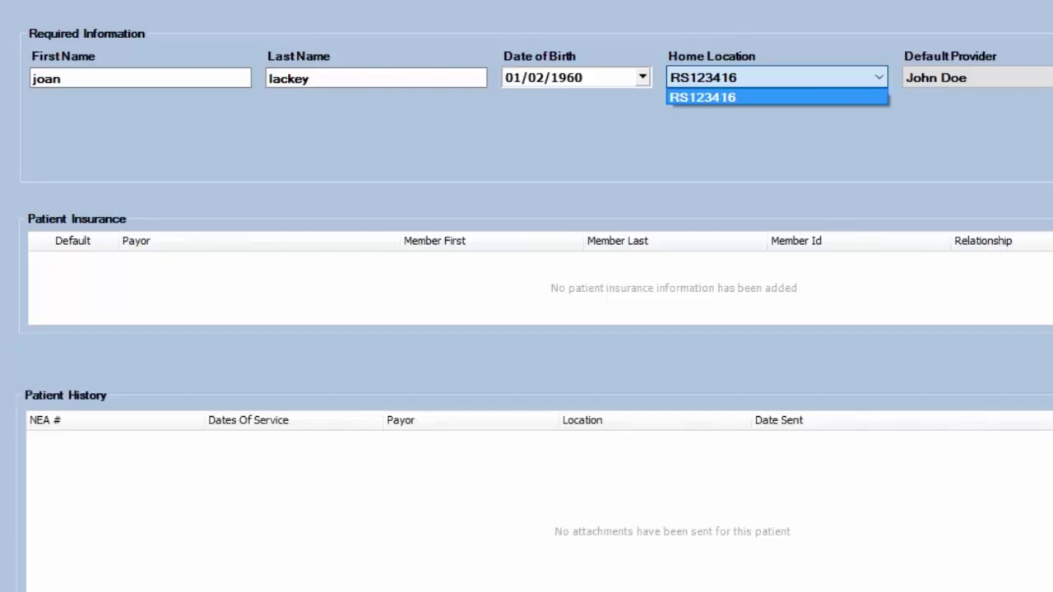
key("Tab")
key("alt+Down")
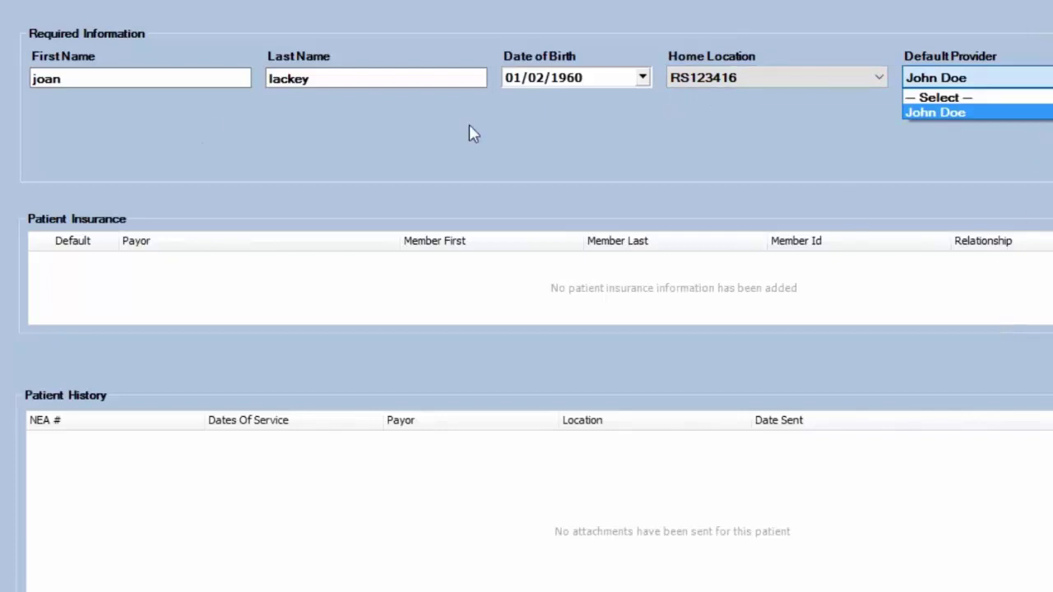
left_click(891, 124)
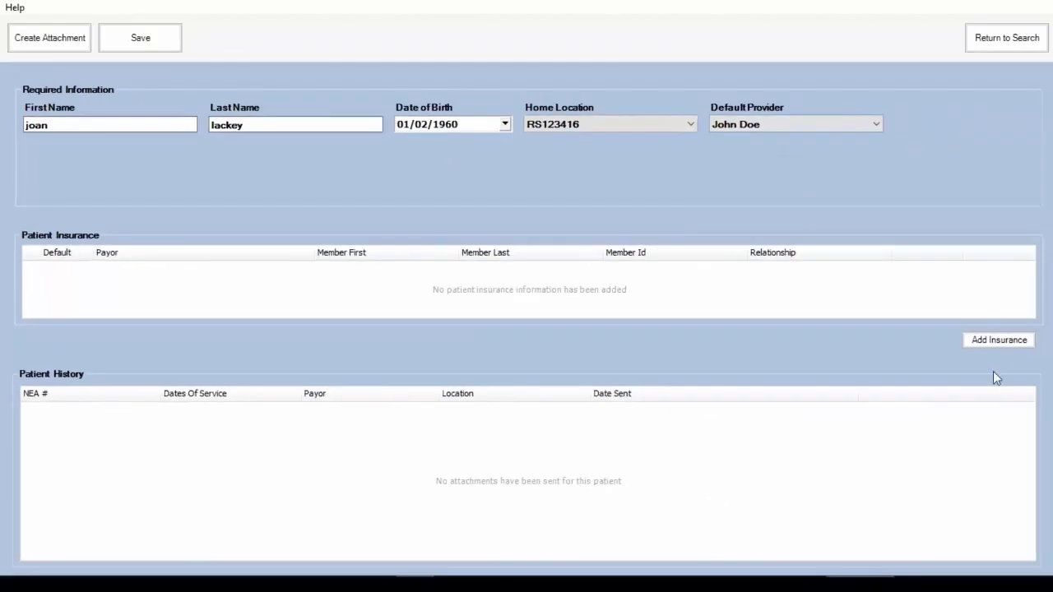
Step: Add NEA TEST PAYOR insurance with the member's ID number and relationship self
left_click(1006, 338)
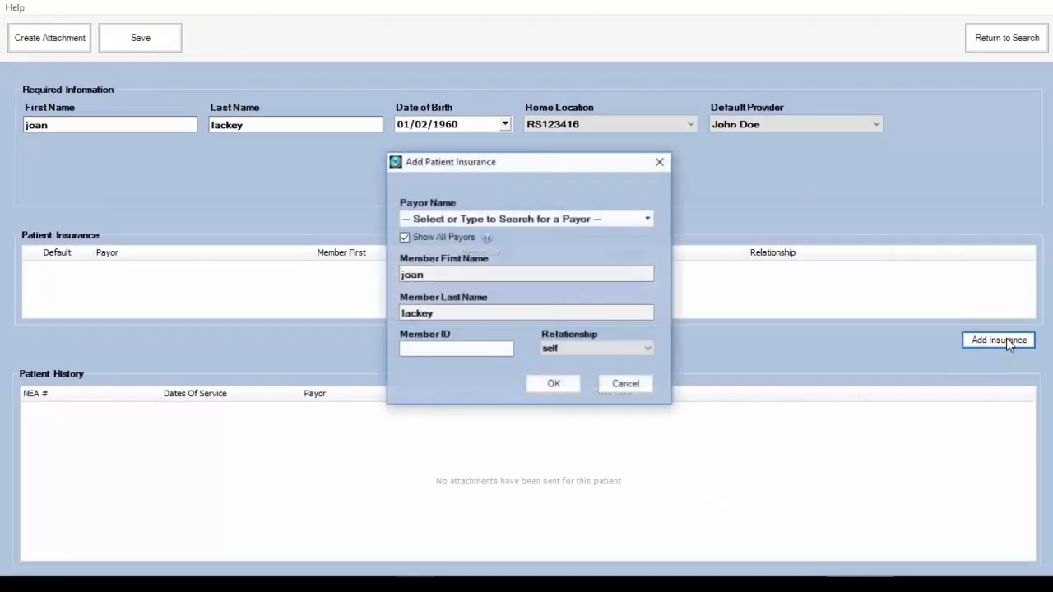
left_click(647, 218)
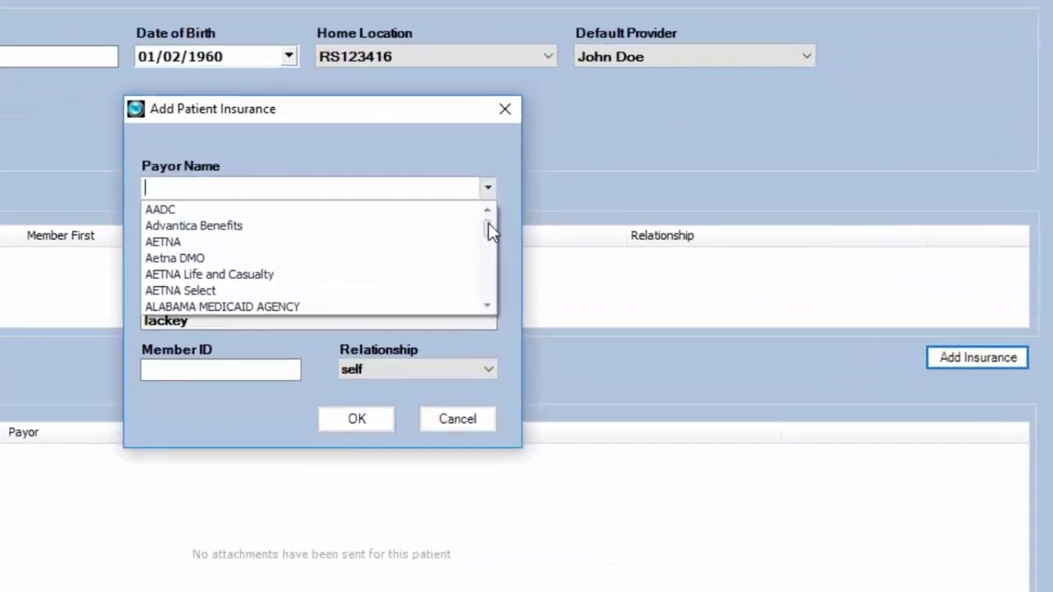
left_click_drag(648, 244, 650, 248)
left_click_drag(480, 227, 488, 299)
left_click(251, 309)
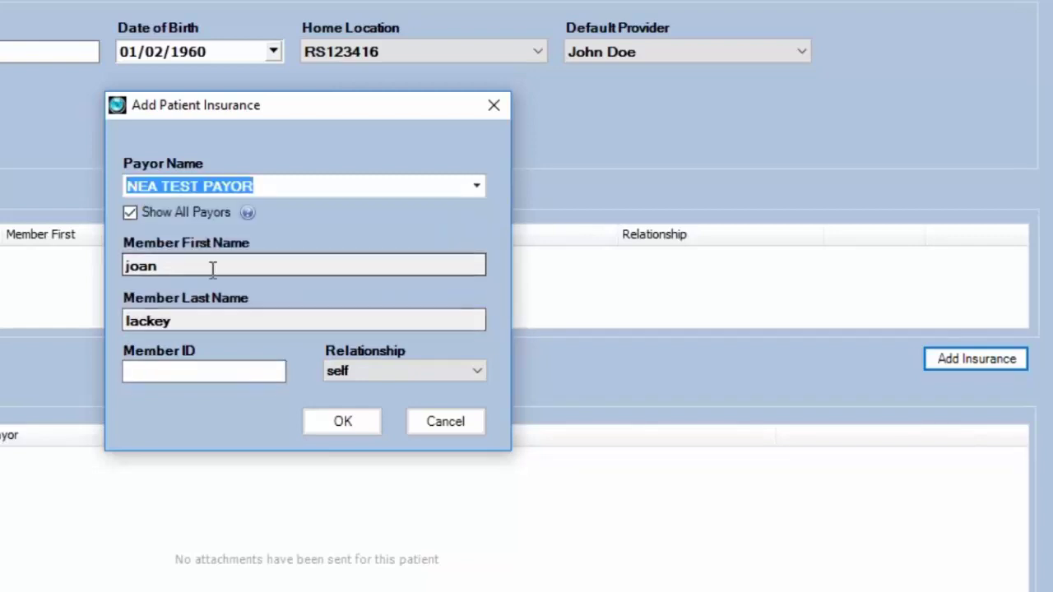
left_click(193, 371)
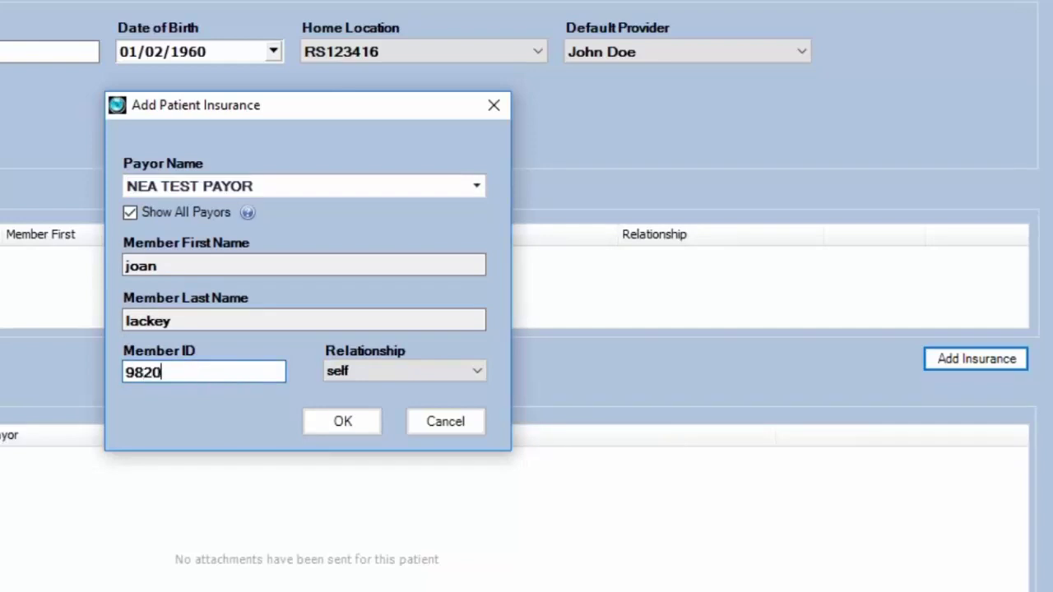
left_click(473, 369)
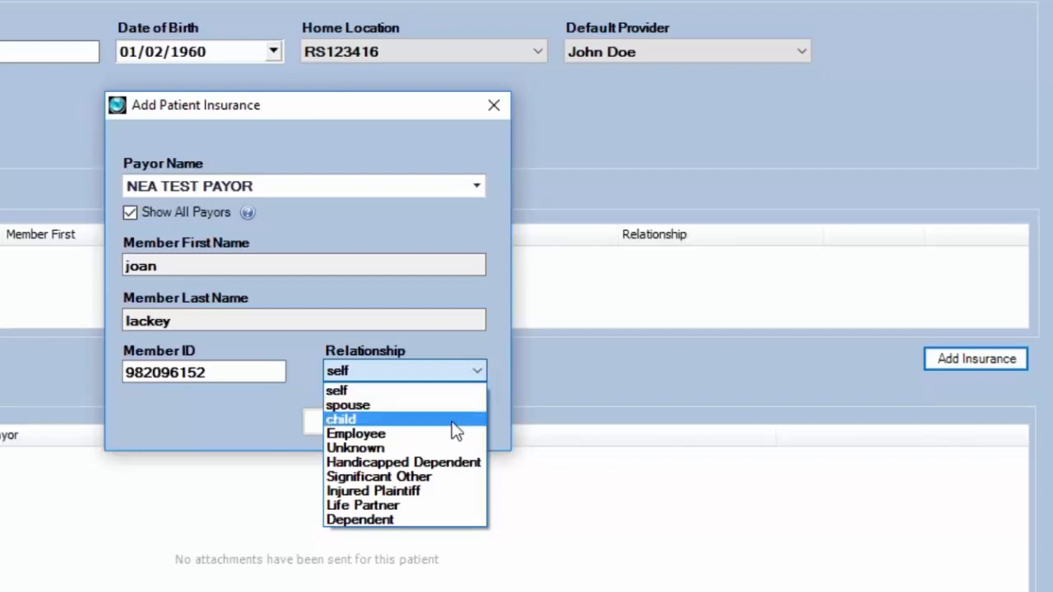
left_click(577, 338)
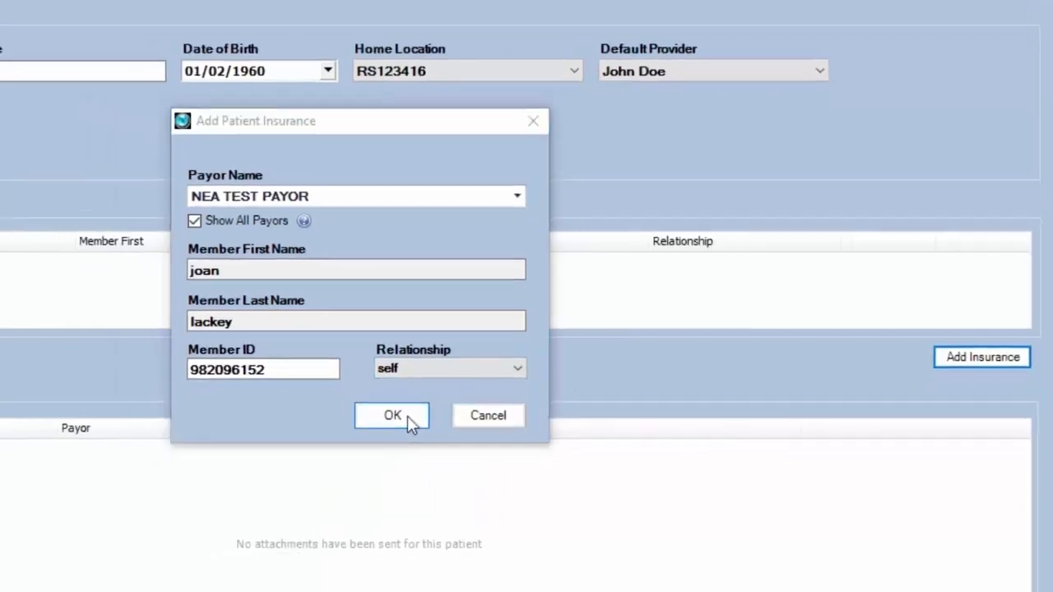
left_click(361, 423)
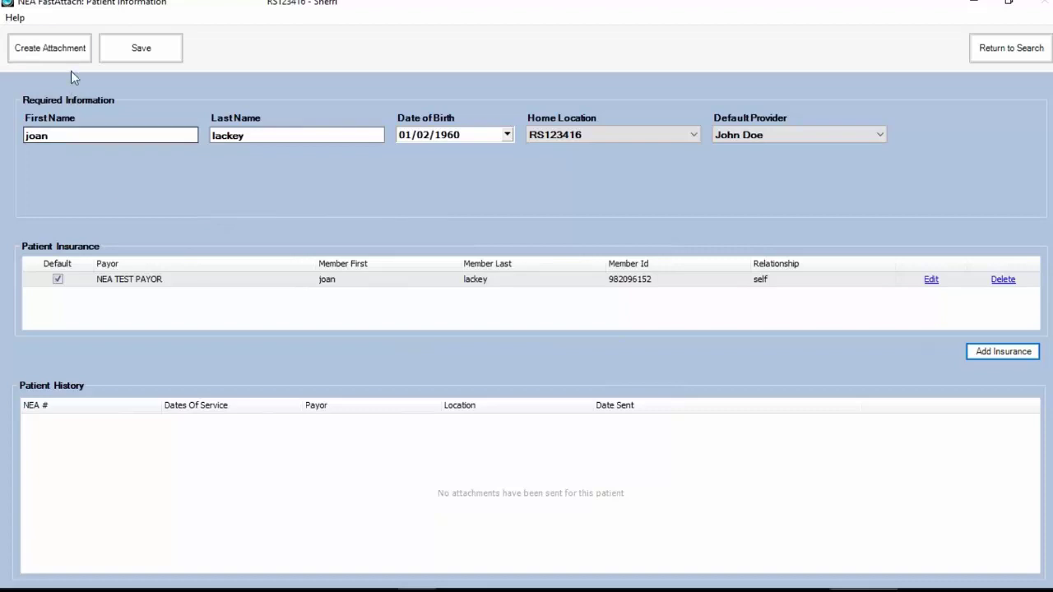
Step: Create a new attachment for the patient, saving the patient changes when prompted
left_click(67, 53)
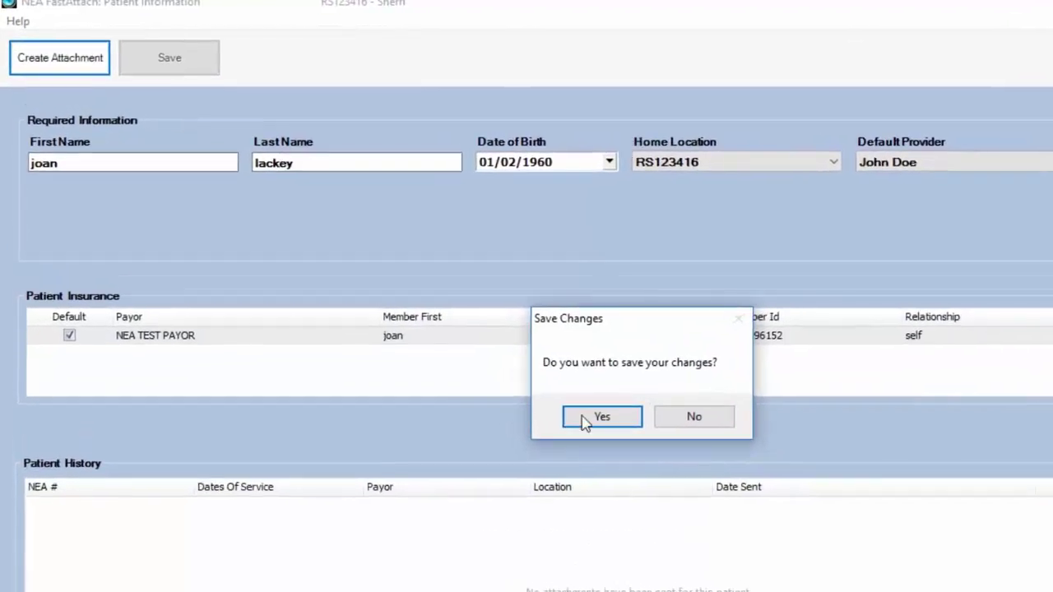
left_click(603, 417)
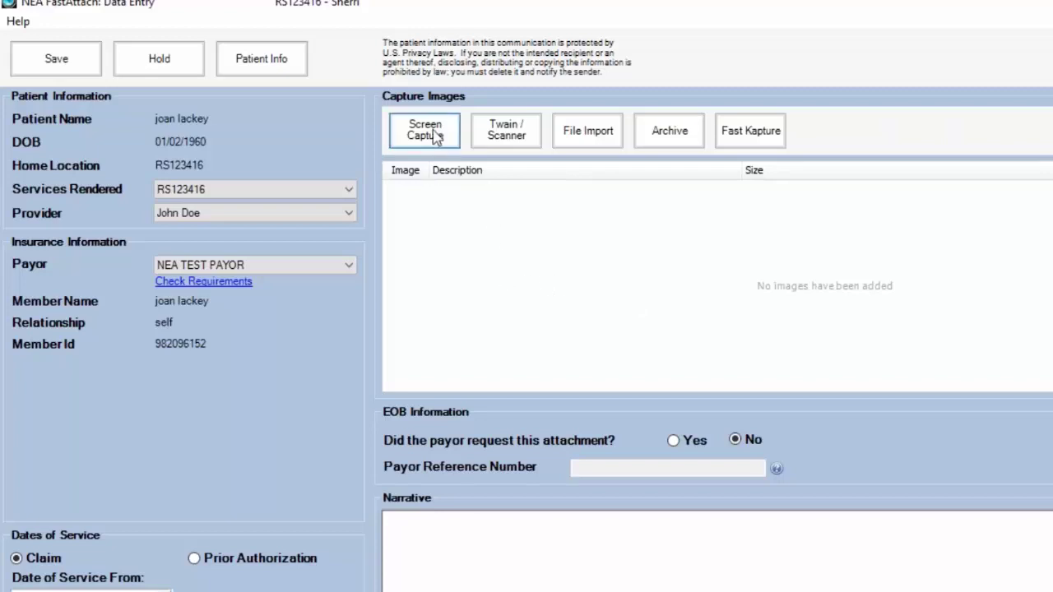
Step: Screen-capture the grid of dental x-ray images from the Chrome search results
left_click(436, 136)
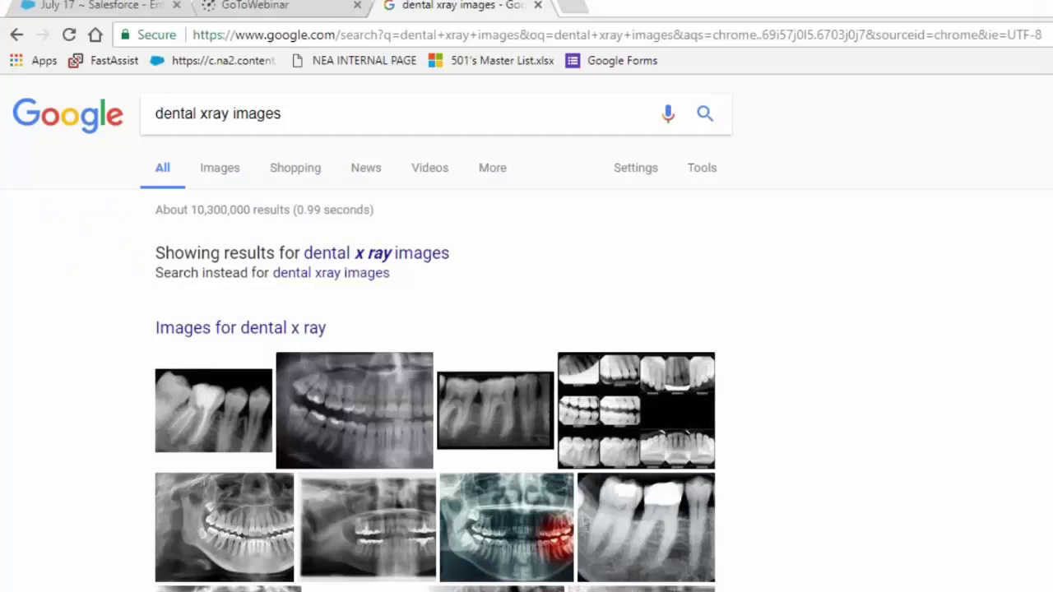
left_click_drag(730, 351, 120, 586)
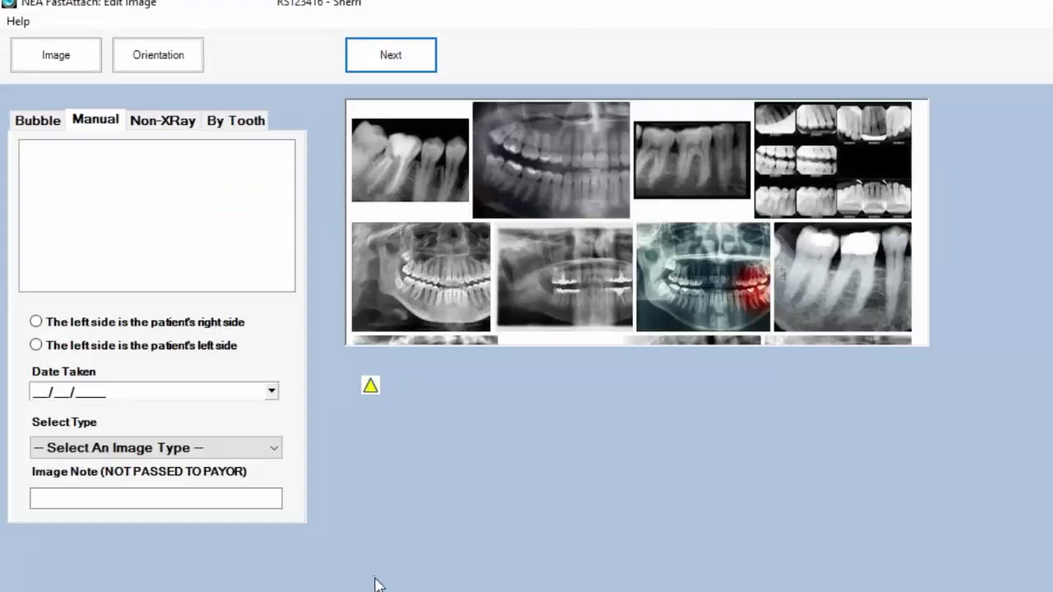
Step: Mark the image's left side as patient's right, date taken July 27, 2017, type Periapical / PA
left_click(36, 322)
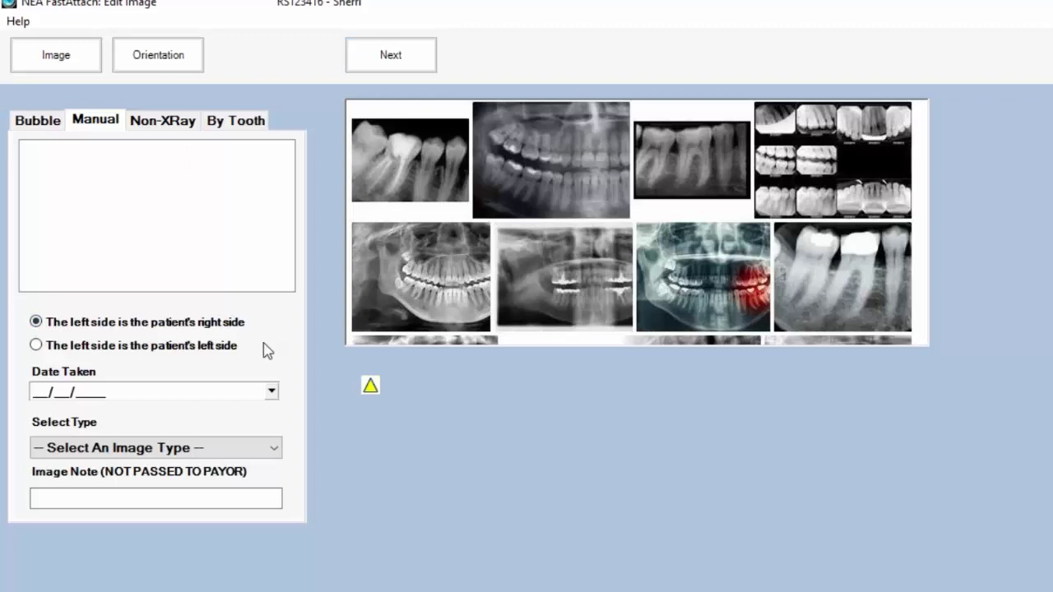
left_click(271, 393)
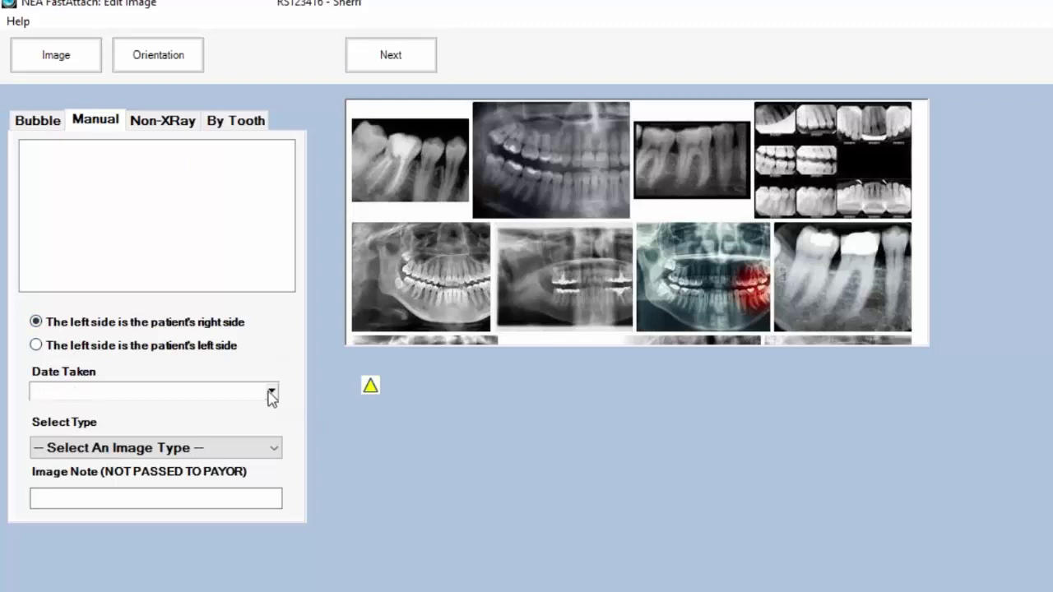
left_click(168, 547)
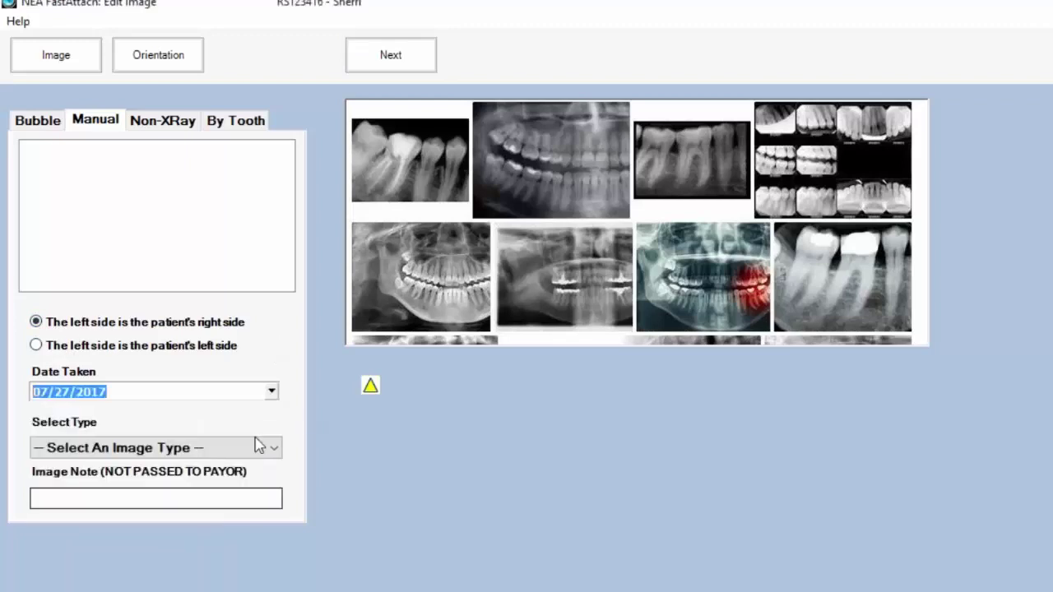
left_click(274, 448)
key("Down")
key("Return")
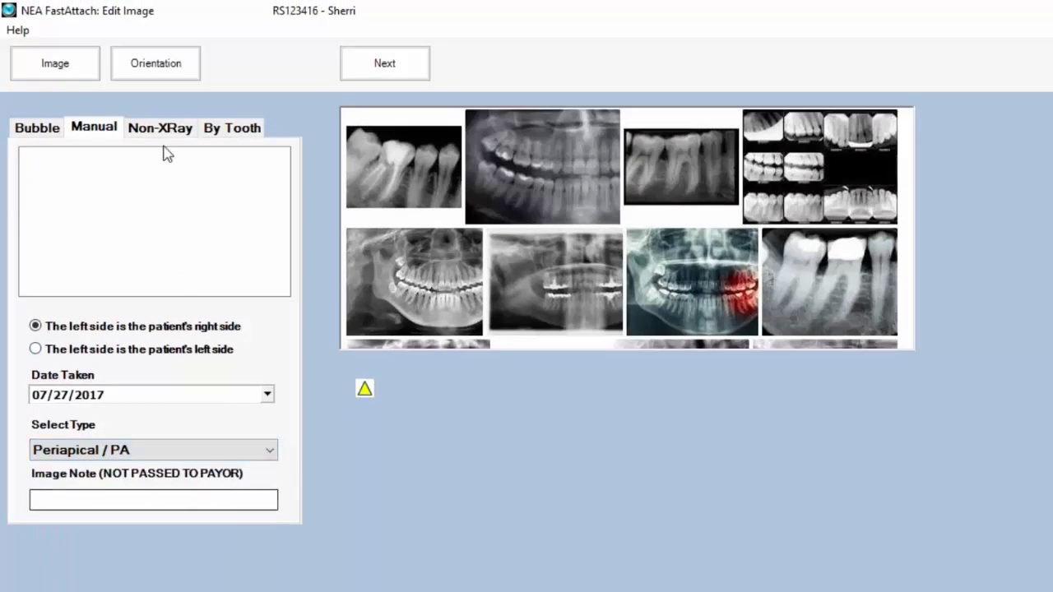
Step: Review the Non-XRay, By Tooth and Manual tabs without changes, then accept the image
left_click(174, 133)
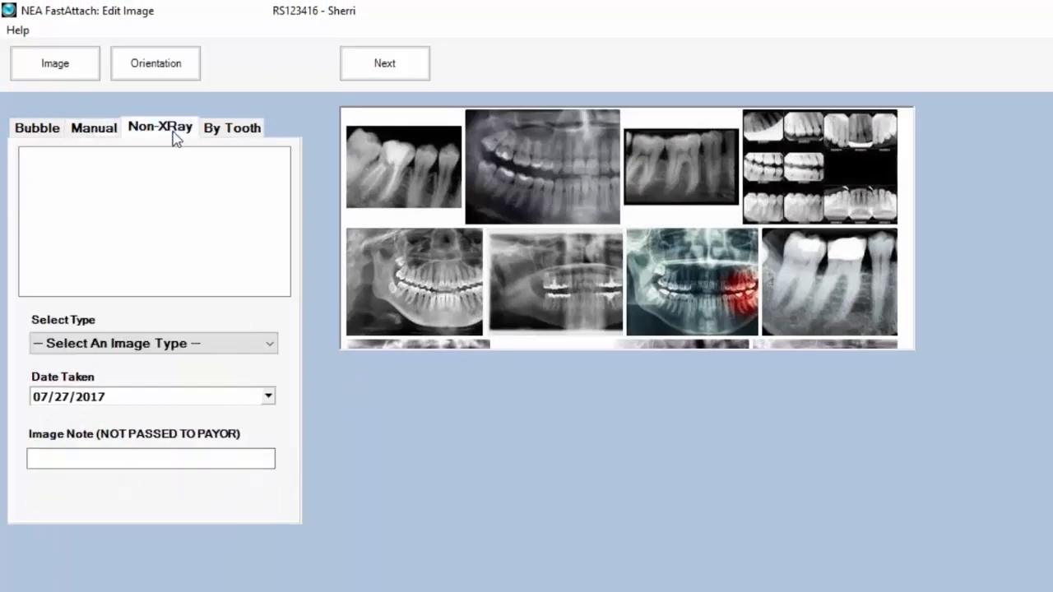
left_click(271, 344)
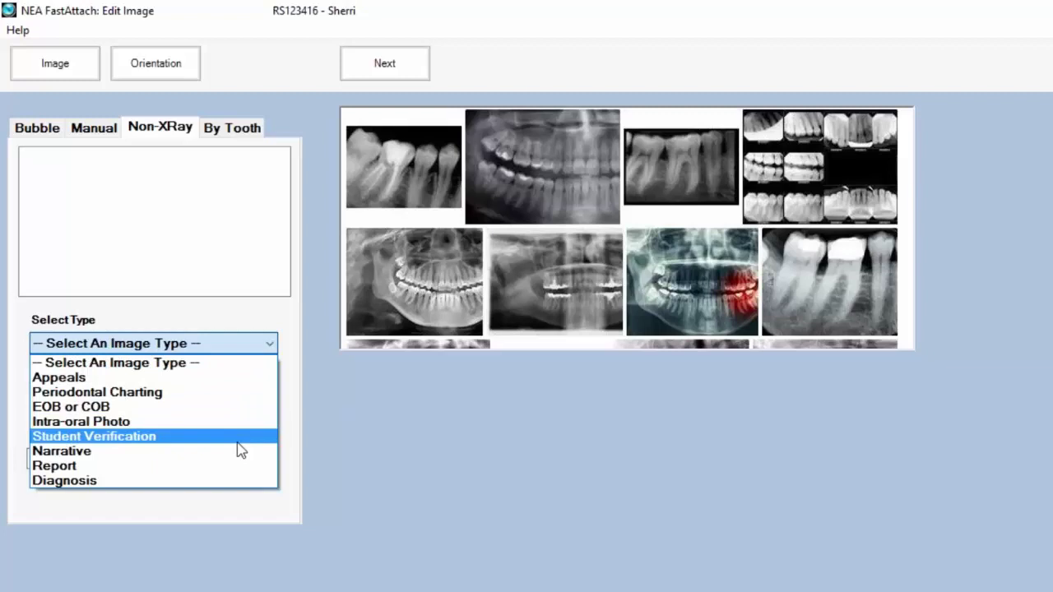
left_click(244, 134)
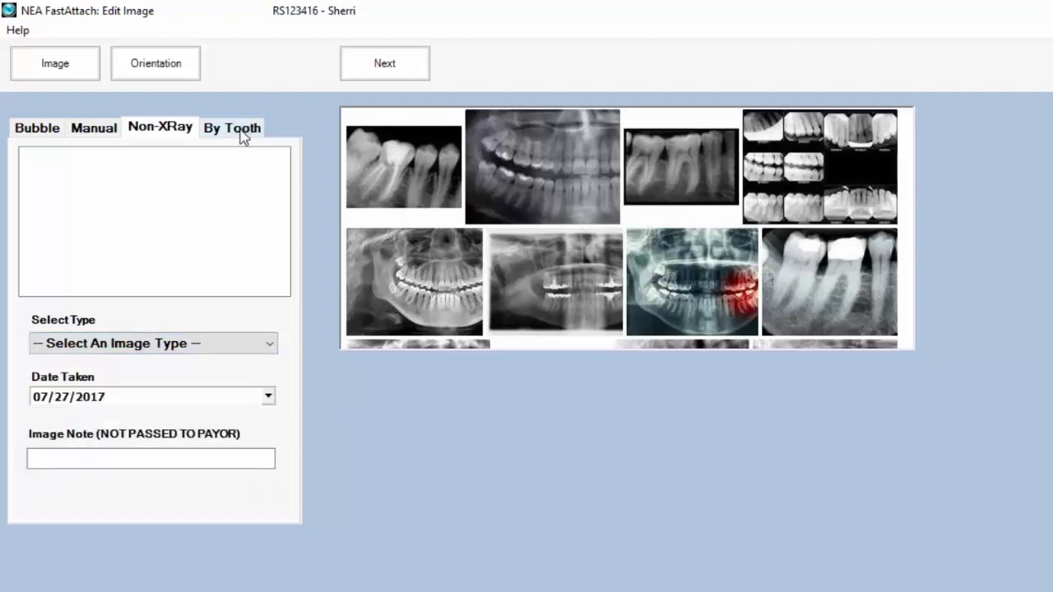
left_click(271, 346)
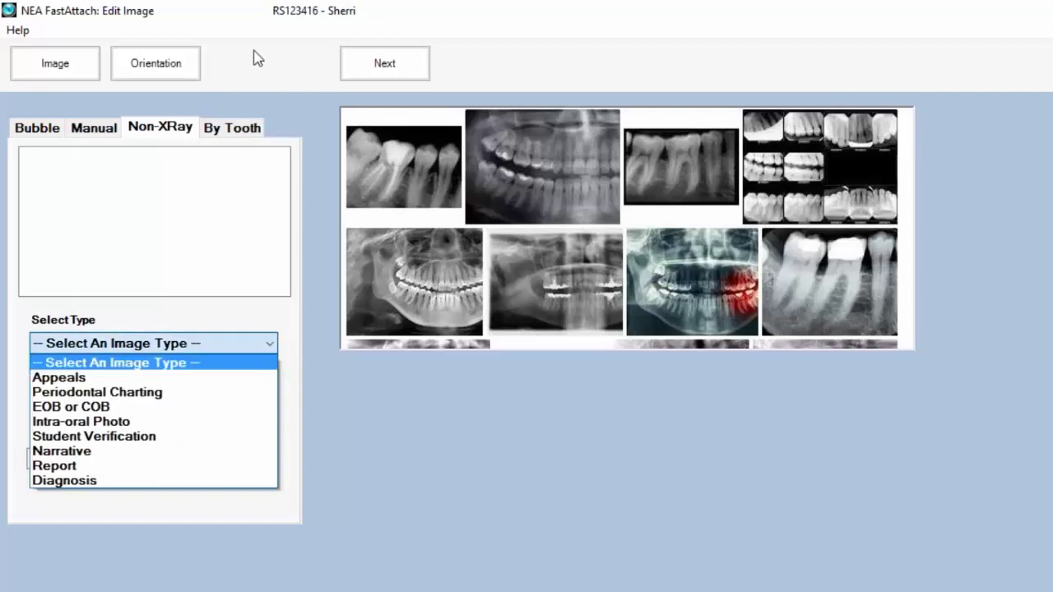
left_click(237, 130)
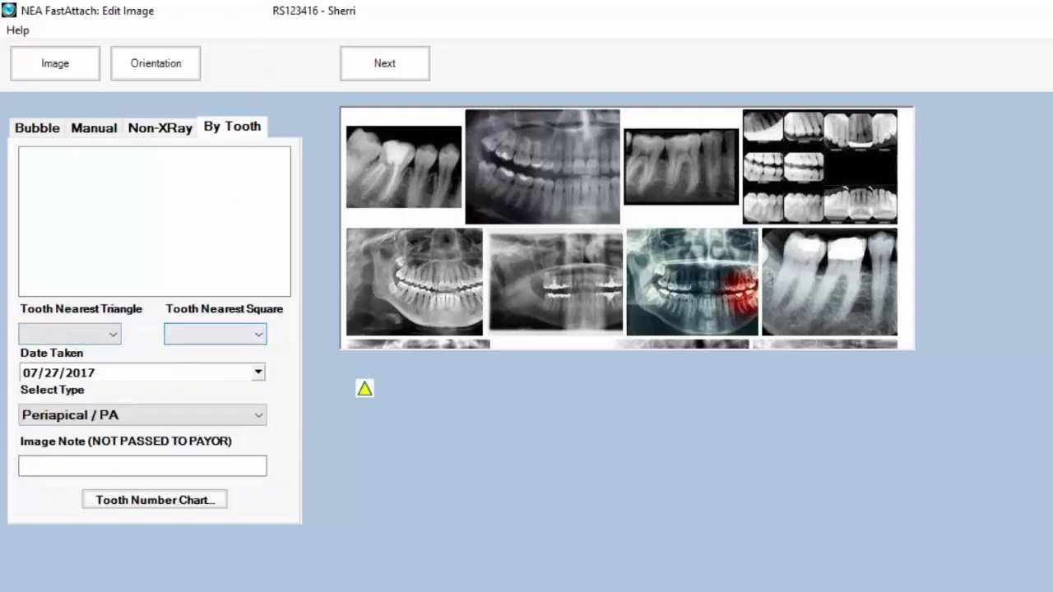
left_click(97, 130)
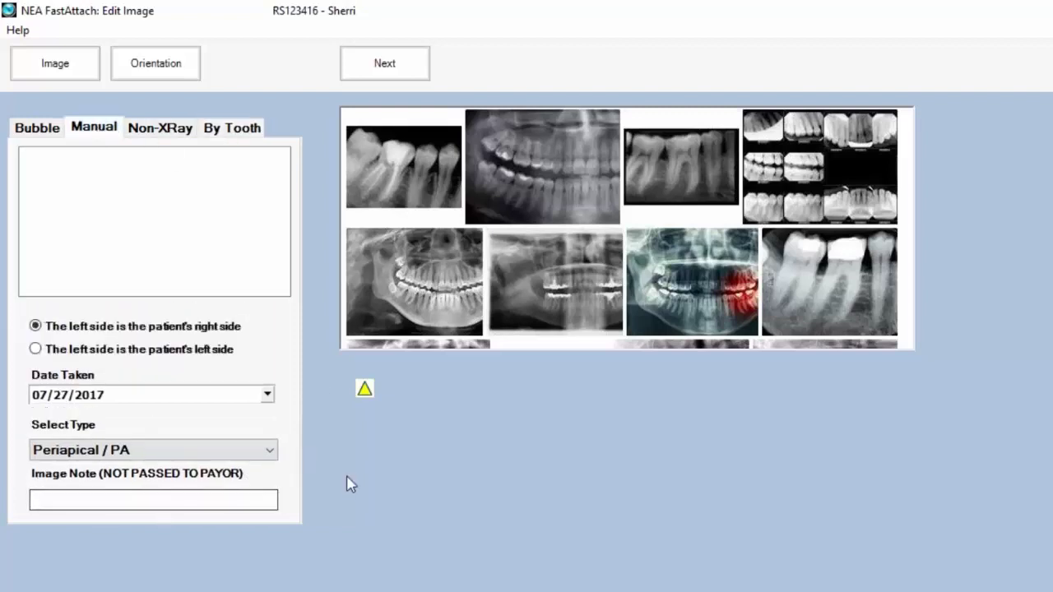
left_click(382, 68)
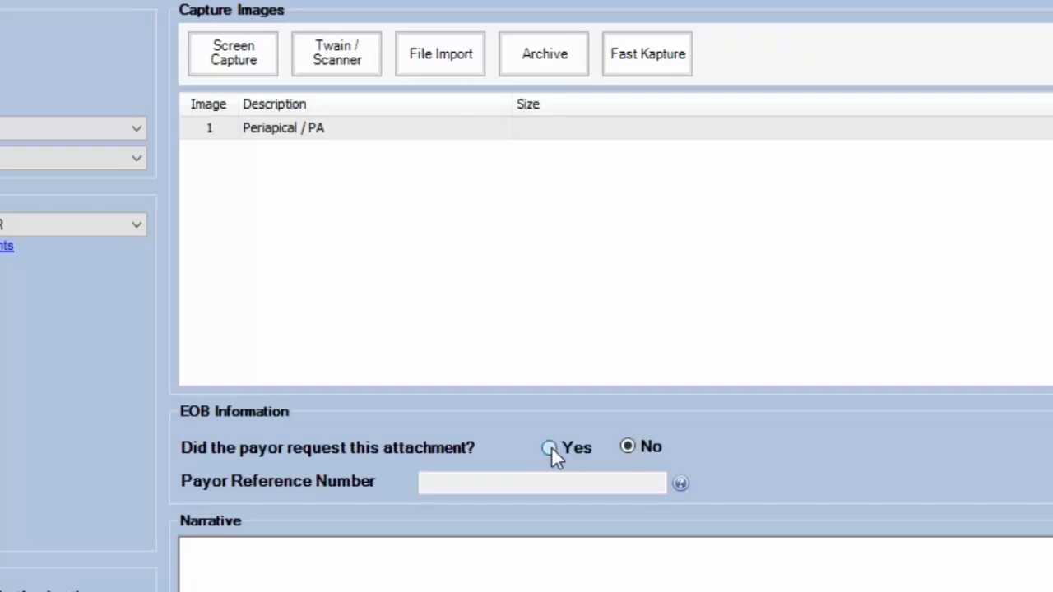
Step: Set the payor-request option to No and keep the attachment type as Claim
left_click(549, 448)
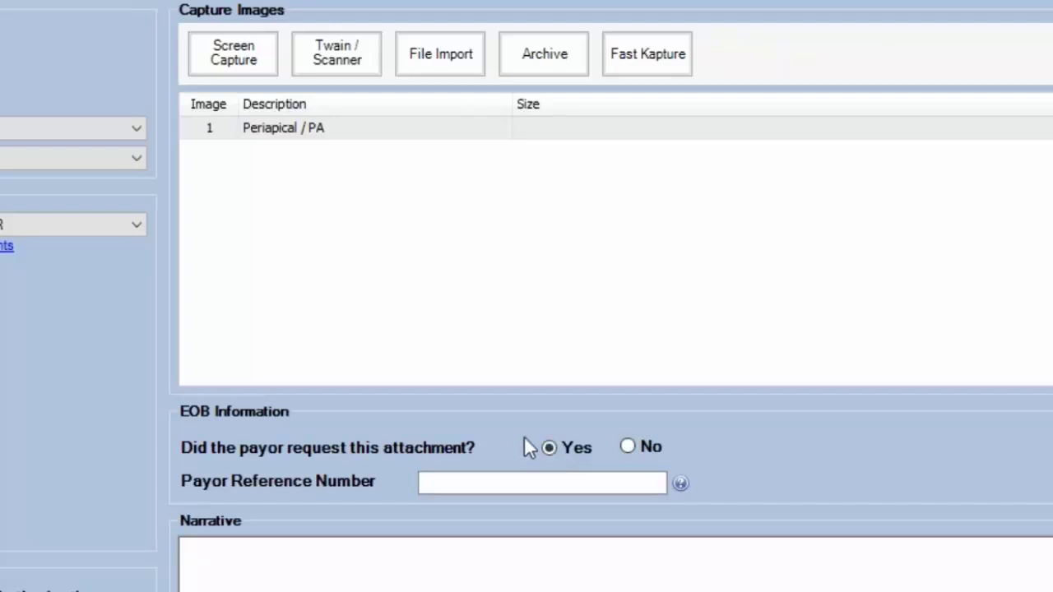
left_click(467, 484)
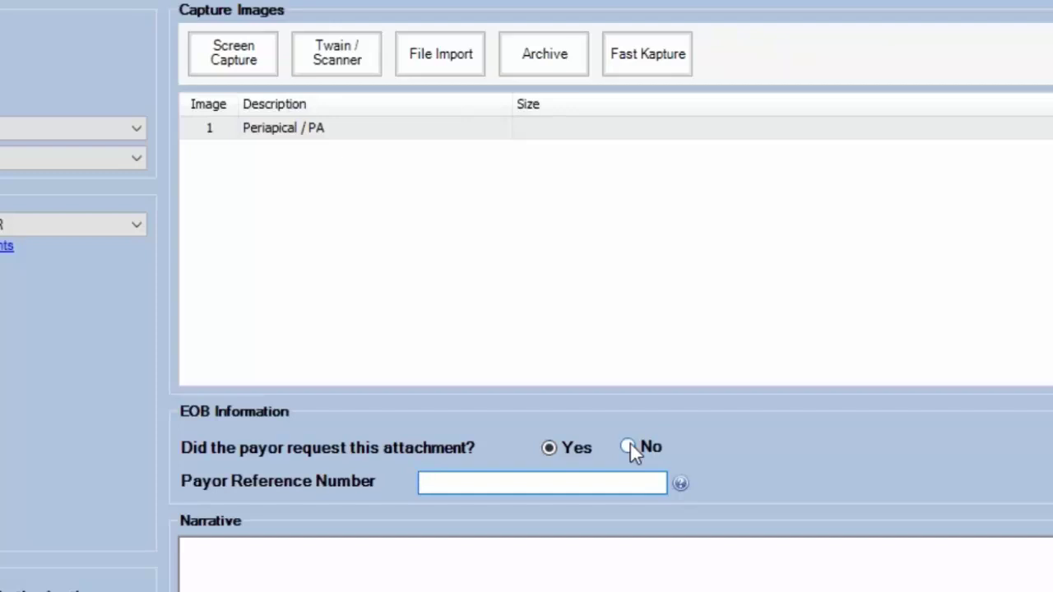
left_click(628, 449)
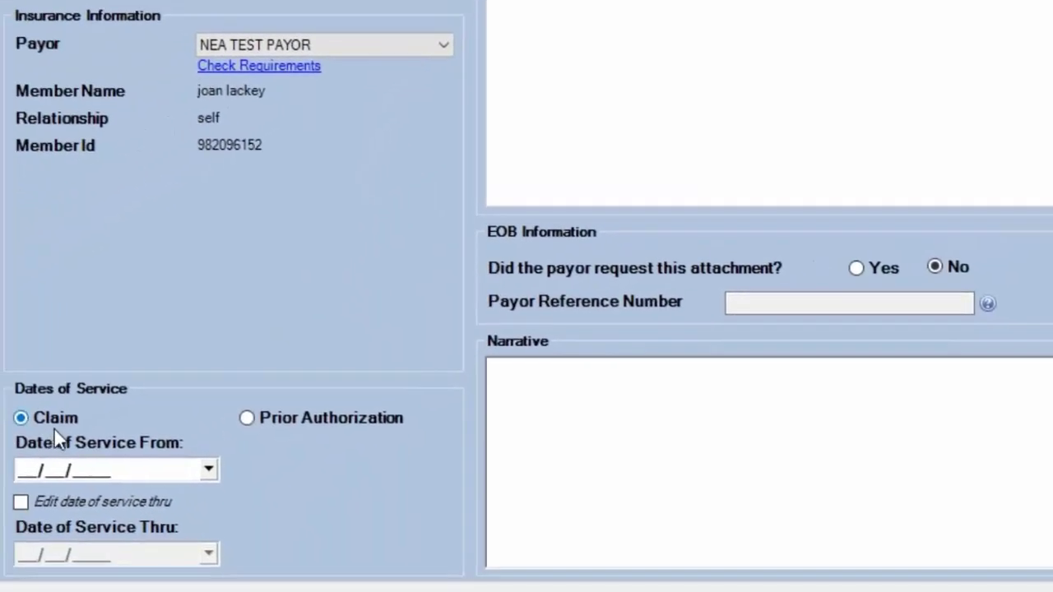
left_click(247, 418)
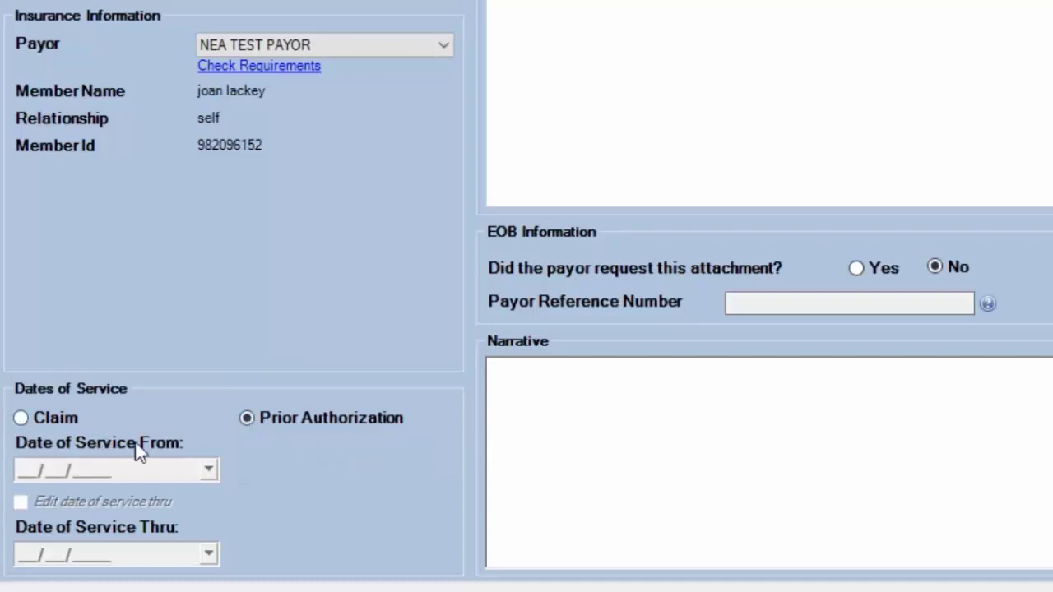
left_click(23, 417)
Step: Set service date 07/27/2017, enter narrative 'nfkdsfkjadsfj', and save the attachment
left_click(207, 471)
left_click(207, 470)
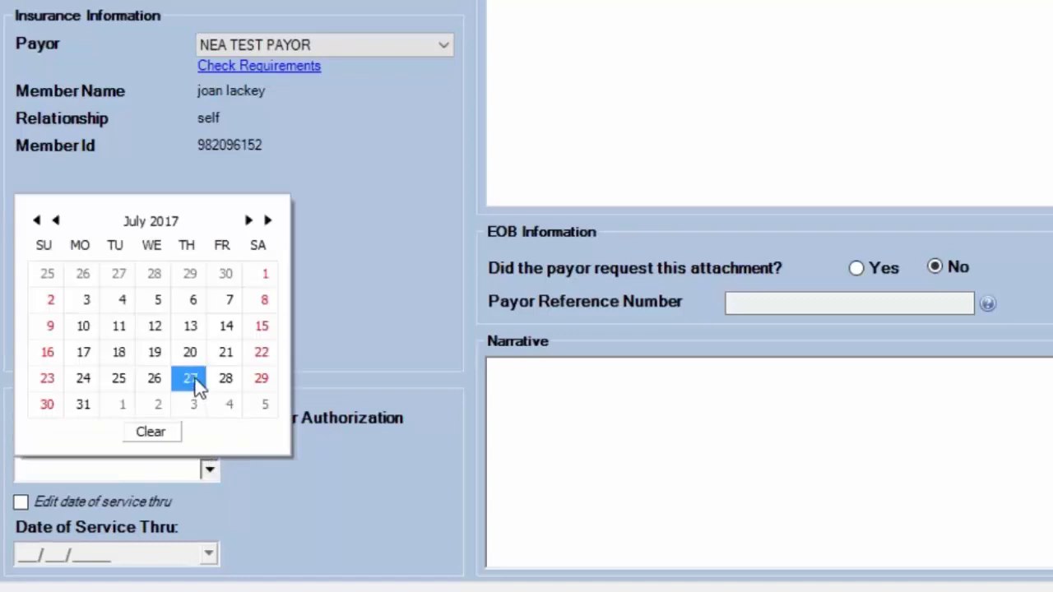
left_click(190, 379)
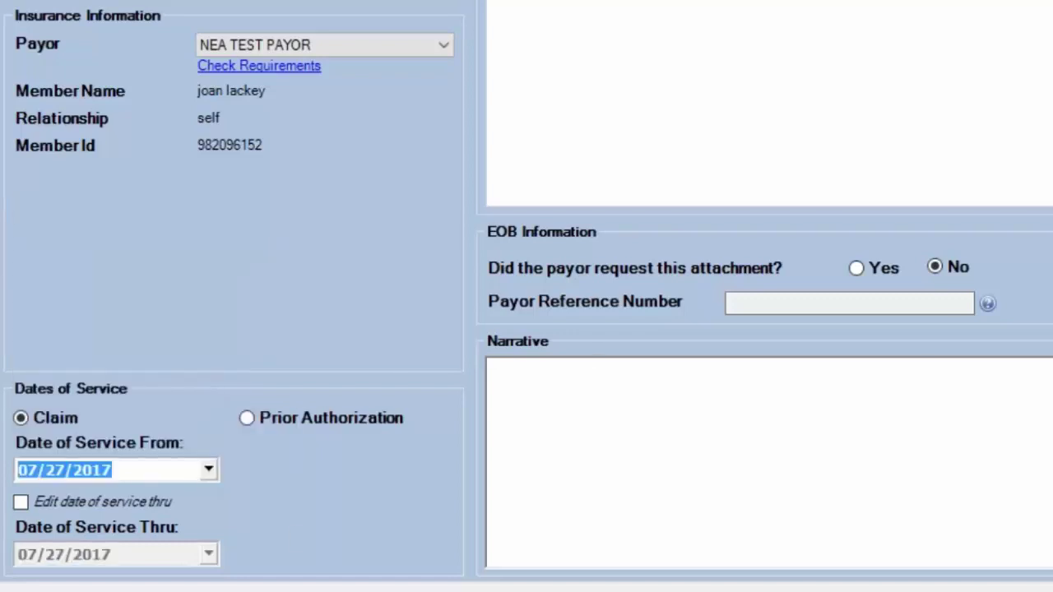
left_click(621, 418)
type("nfkdsfkjadsfj")
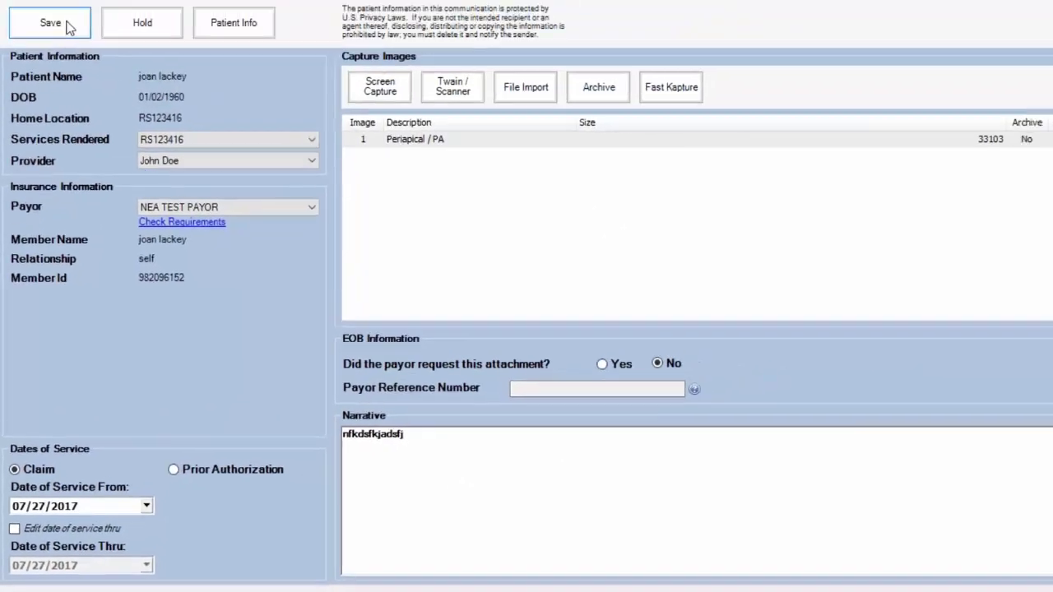
left_click(66, 25)
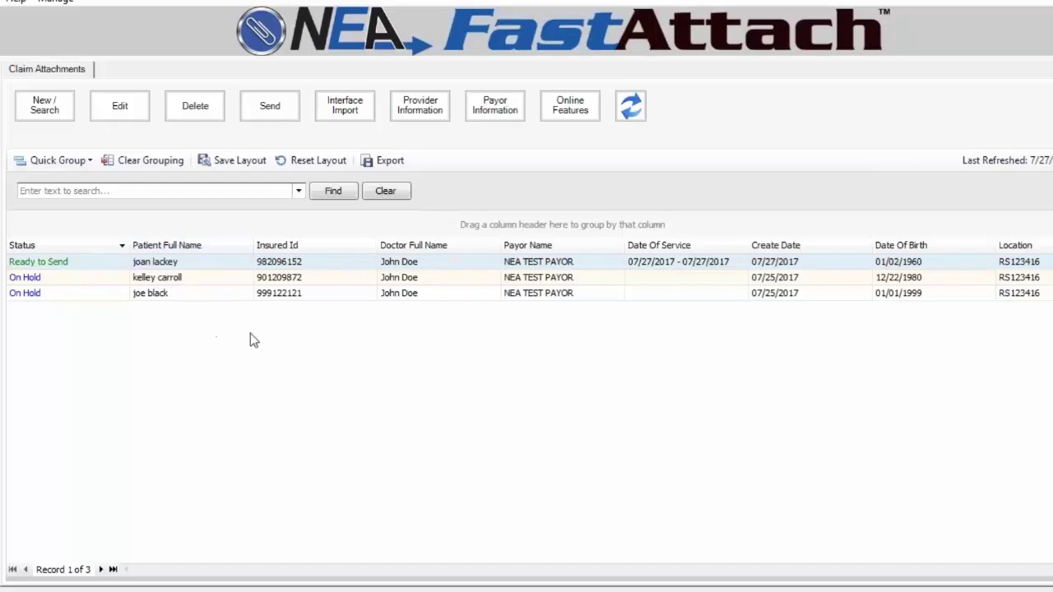
Step: Send the ready attachment and select the NEA reference number in the submission receipt
left_click(271, 107)
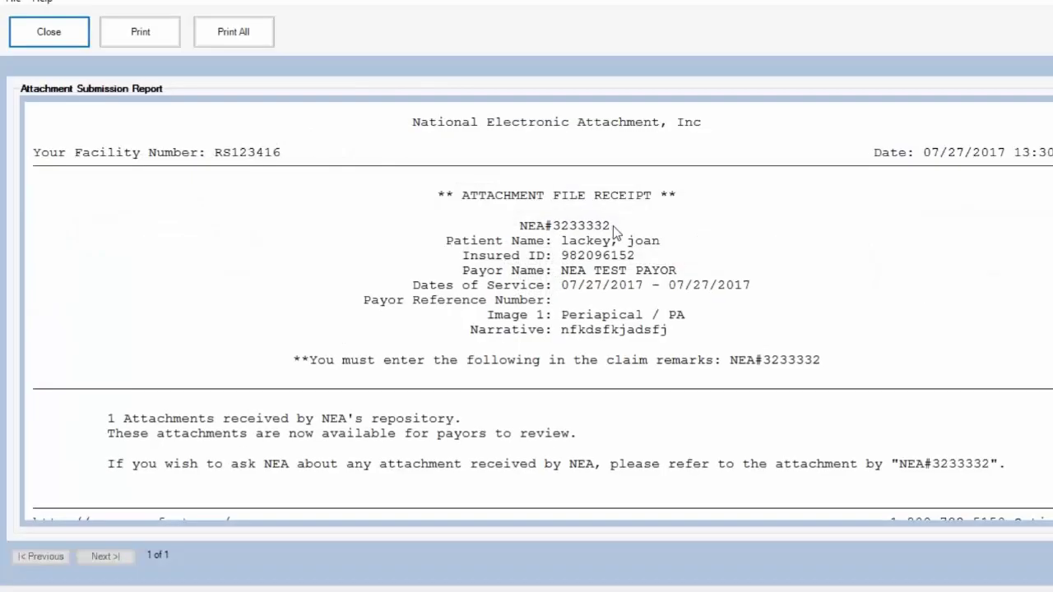
left_click_drag(612, 226, 492, 223)
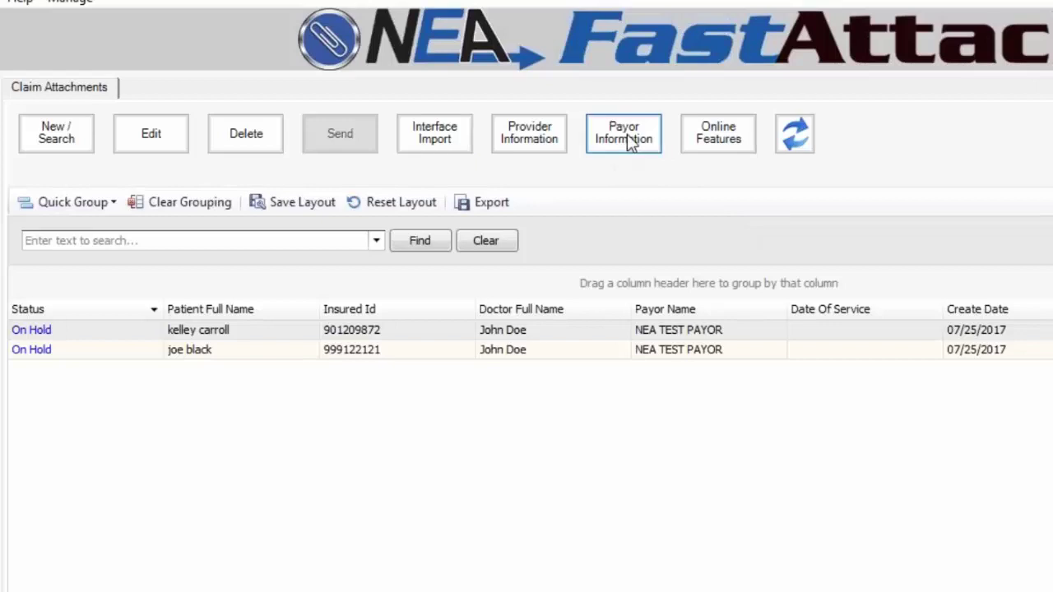
Step: Browse the Payor Information list of supported payors by scrolling through it
left_click(626, 136)
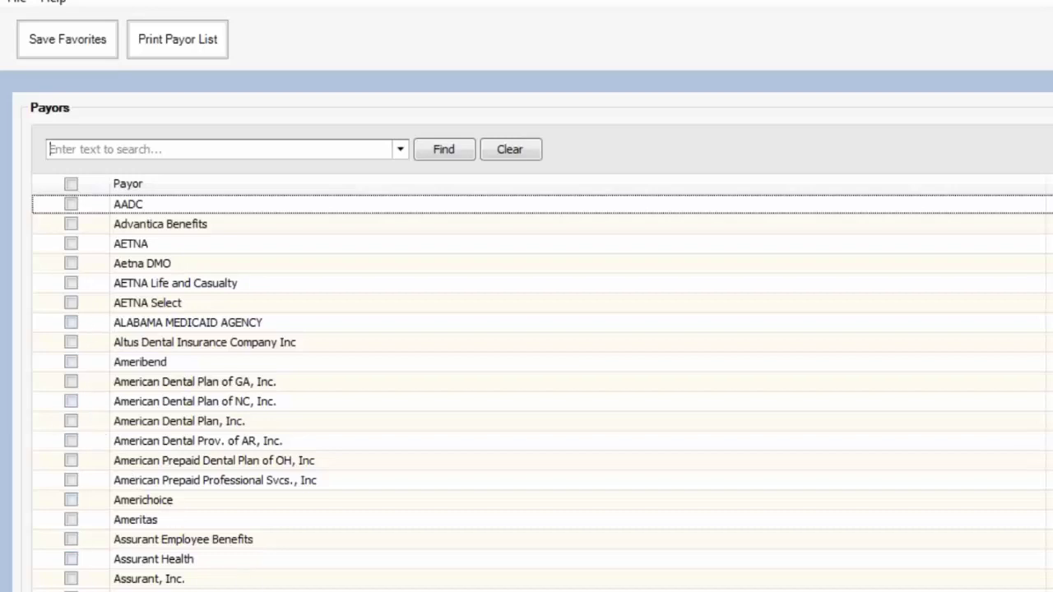
scroll(542, 386, "down", 7)
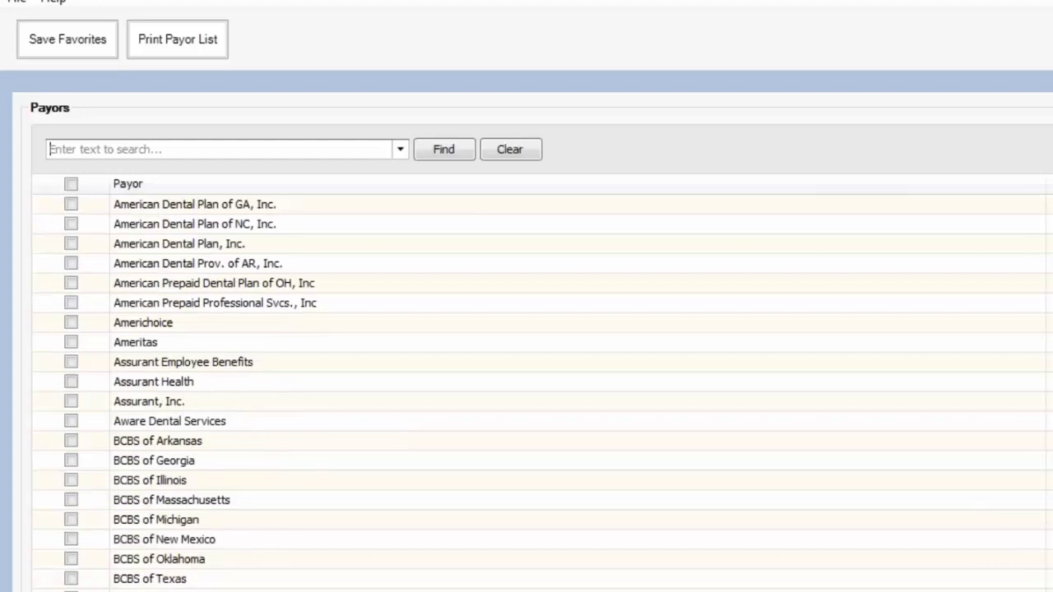
scroll(543, 387, "down", 20)
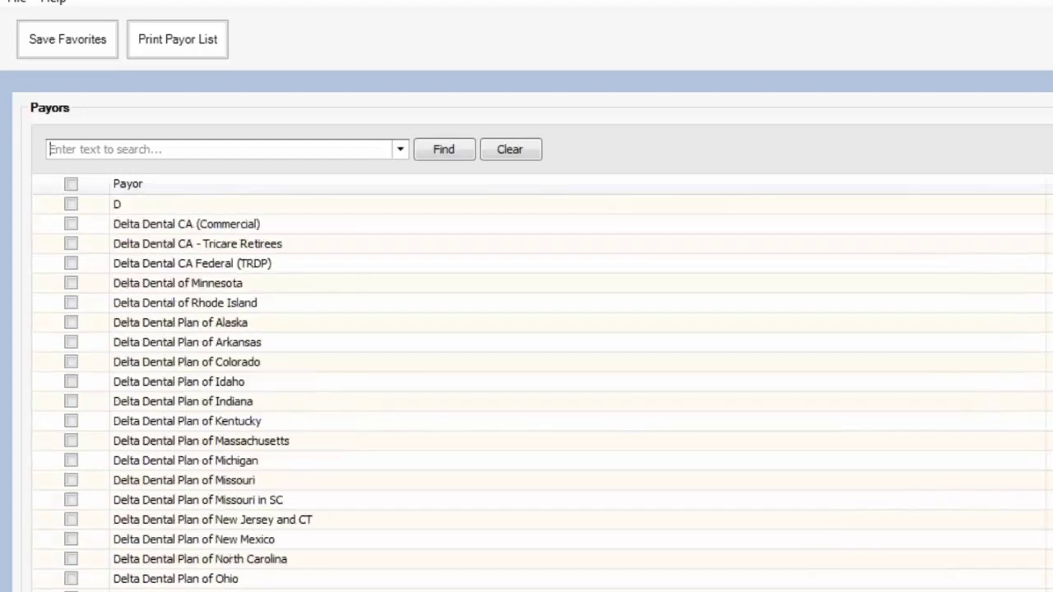
scroll(543, 386, "down", 20)
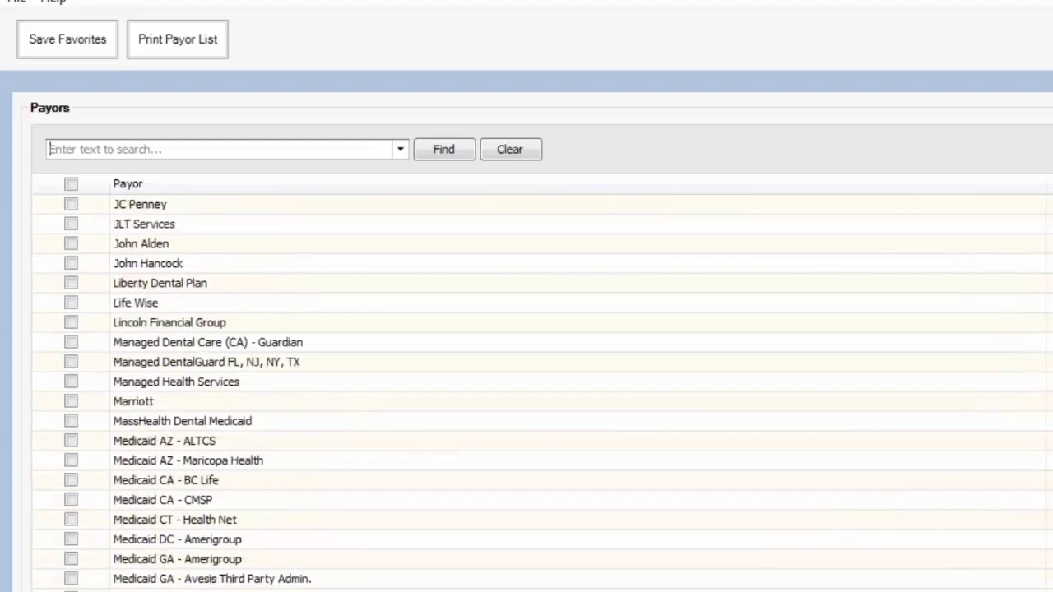
scroll(542, 386, "down", 20)
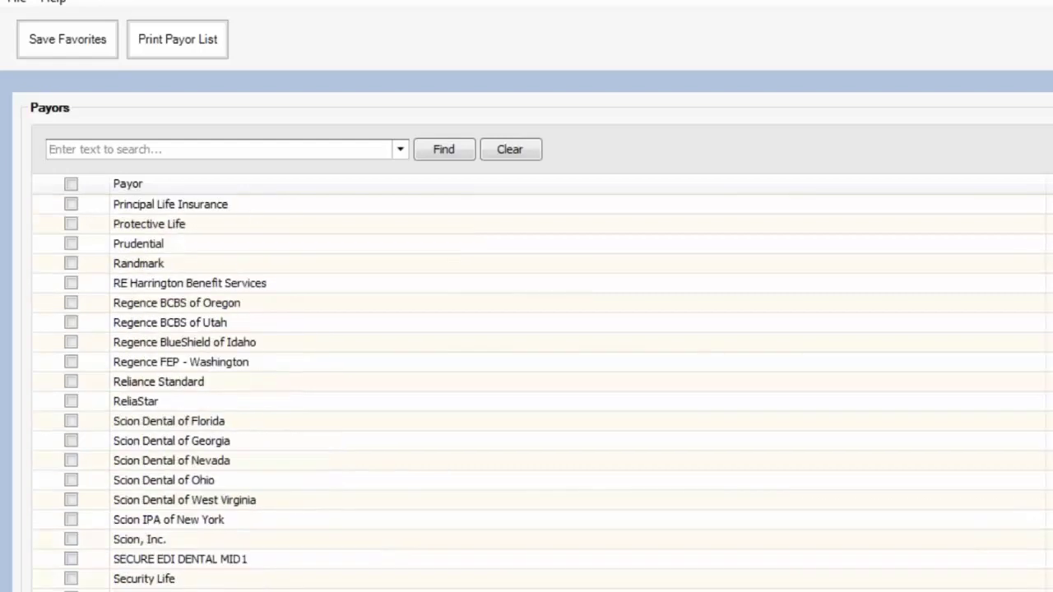
scroll(543, 386, "down", 20)
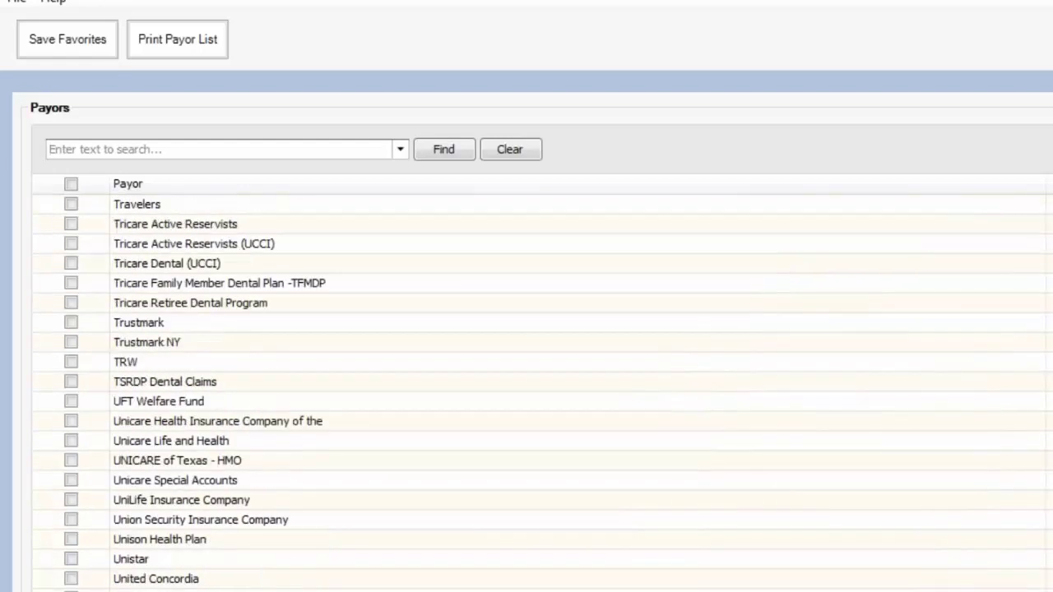
scroll(543, 387, "up", 20)
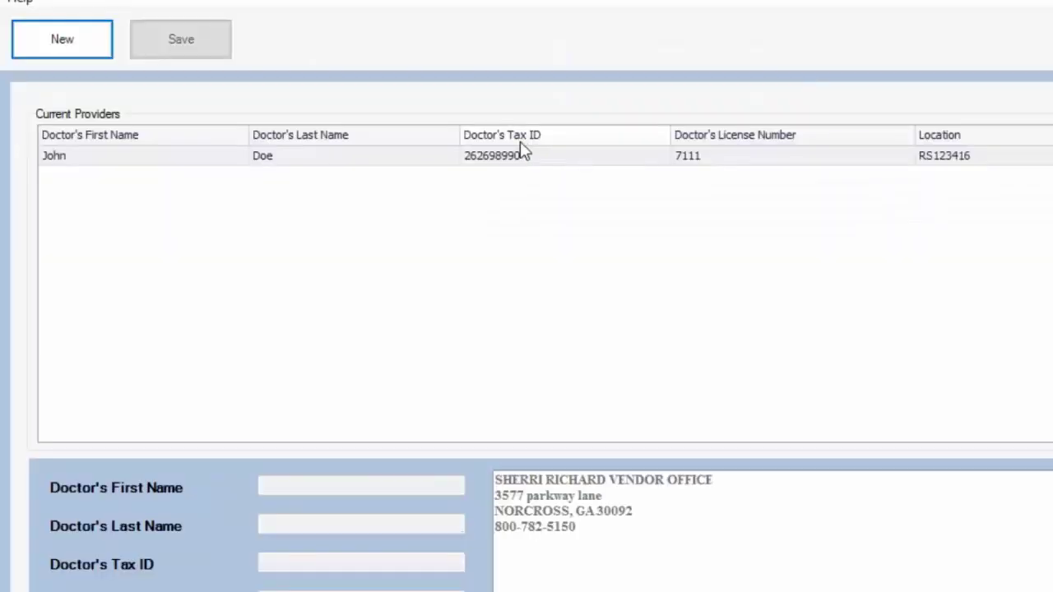
Step: Start a new provider, return to the main claims list, and minimize FastAttach
left_click(62, 47)
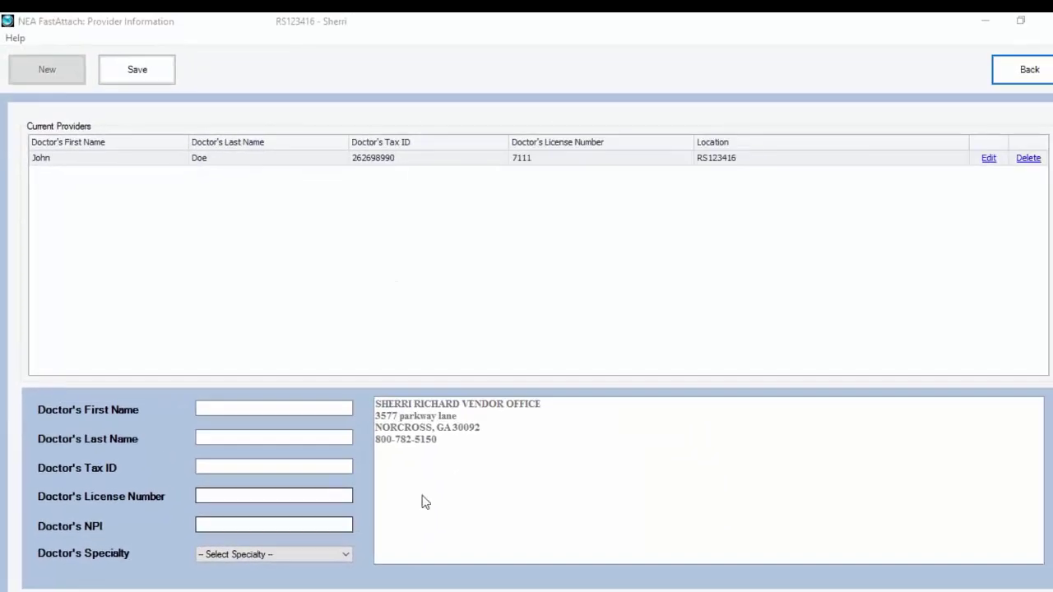
left_click(1024, 86)
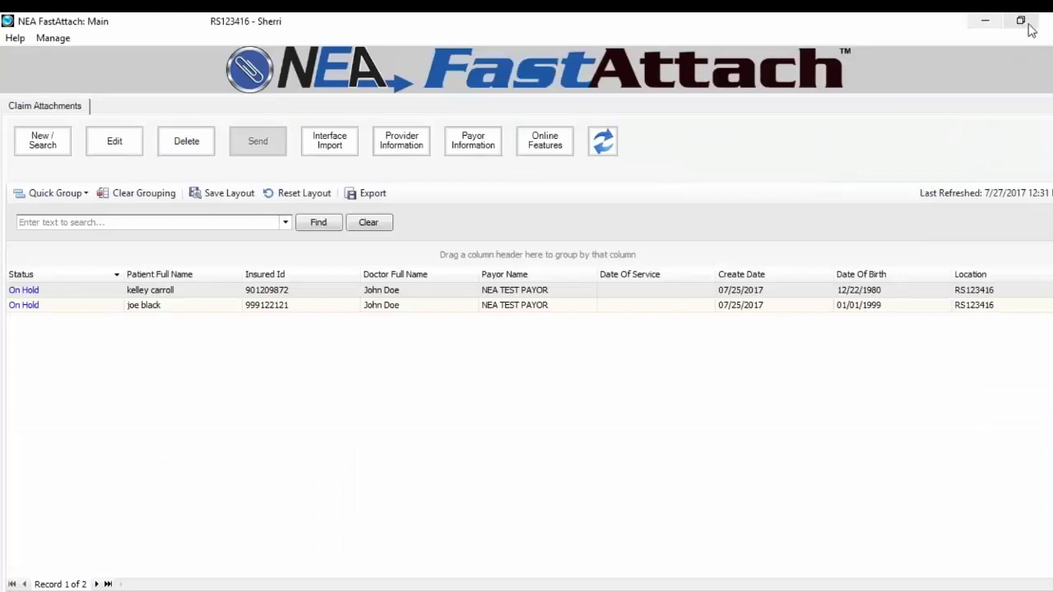
left_click(987, 19)
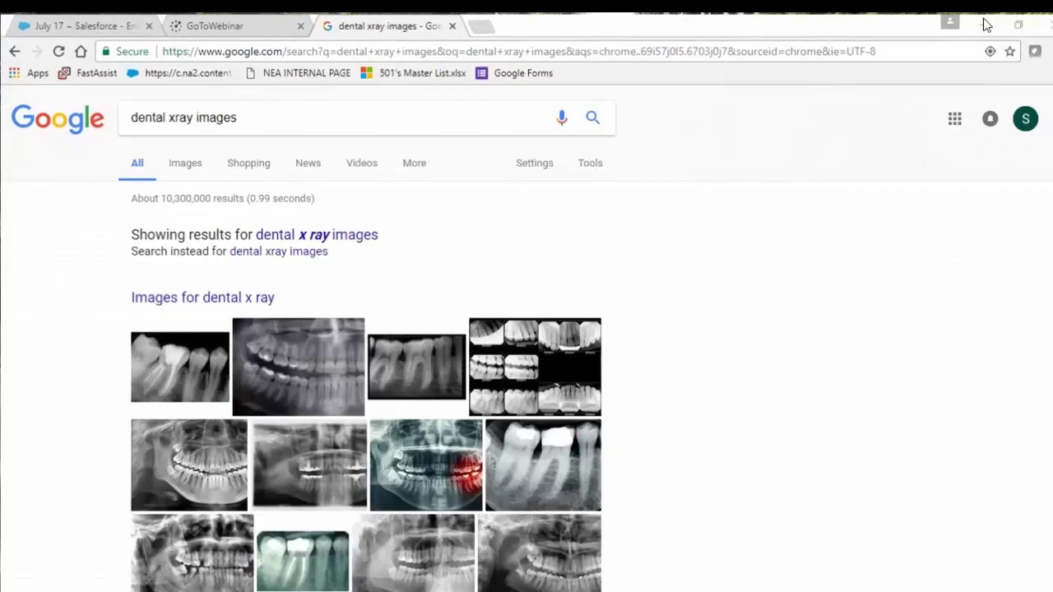
Step: Minimize the Chrome window to reveal the desktop
left_click(987, 25)
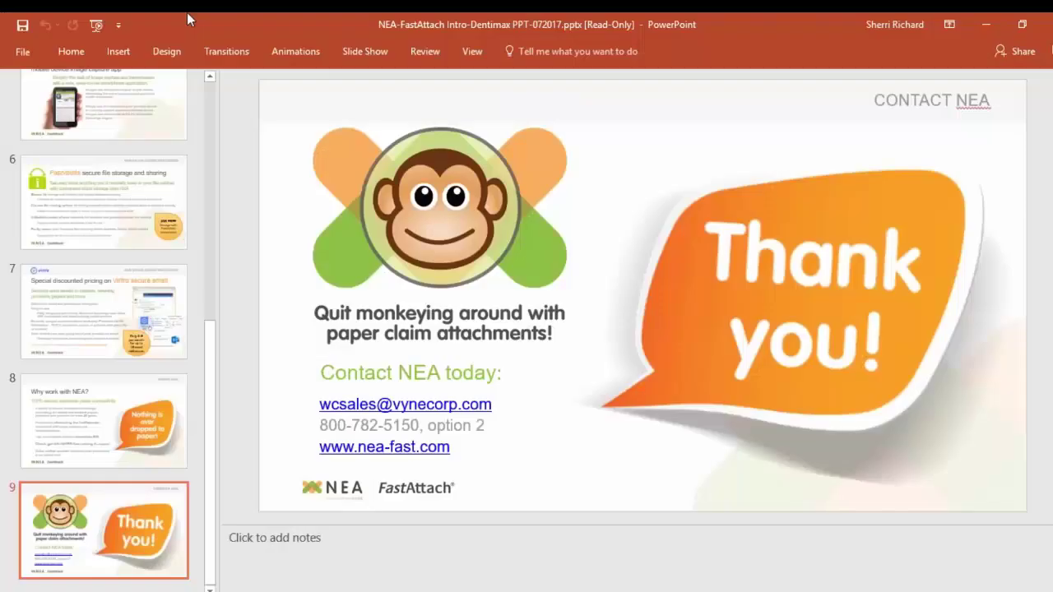
Step: Present the Thank you slide full screen from the current slide, then end the show
left_click(360, 49)
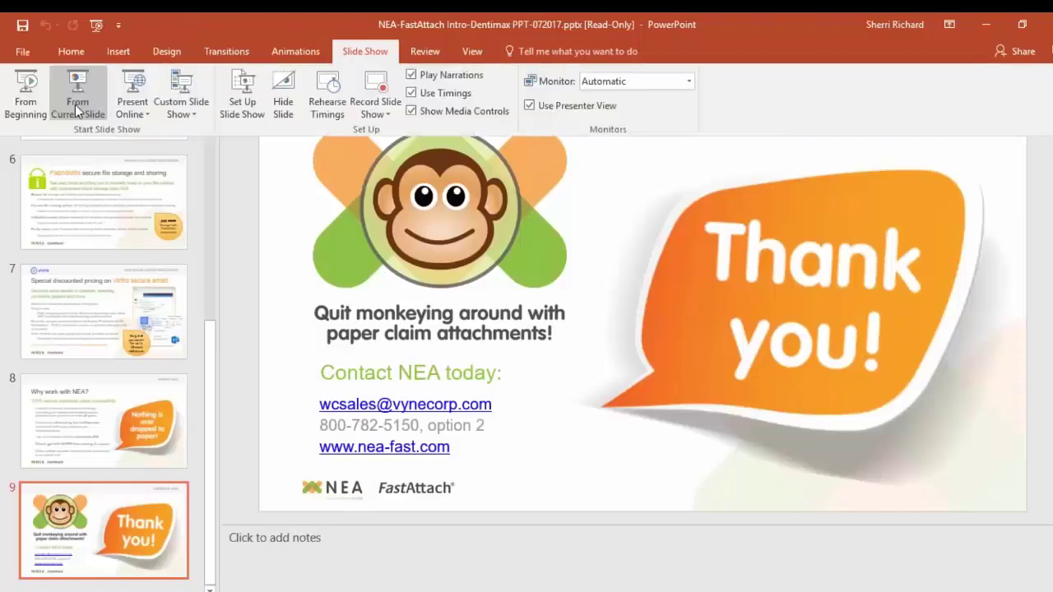
left_click(77, 105)
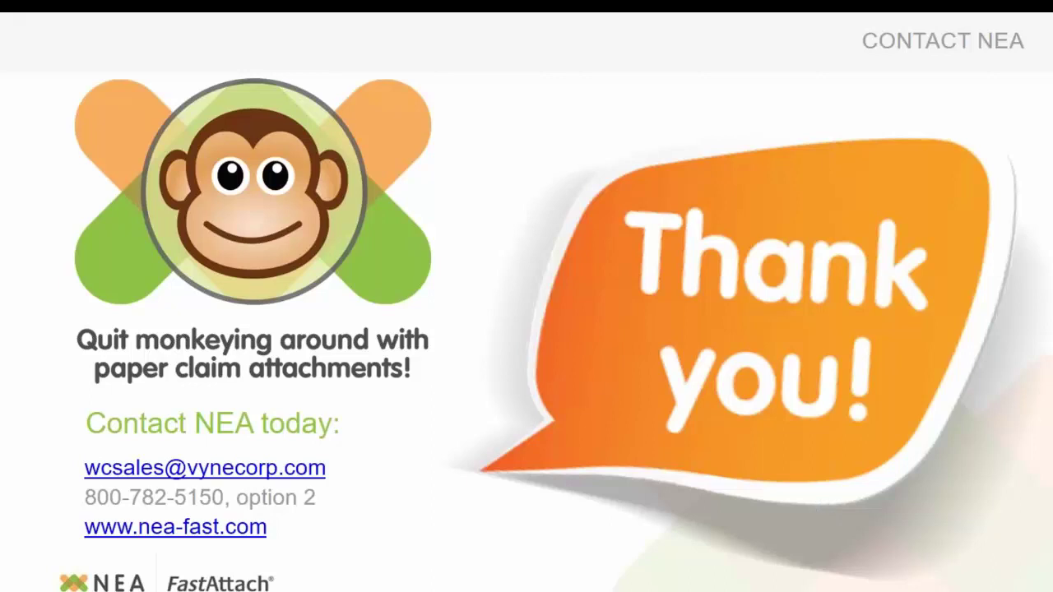
key("Escape")
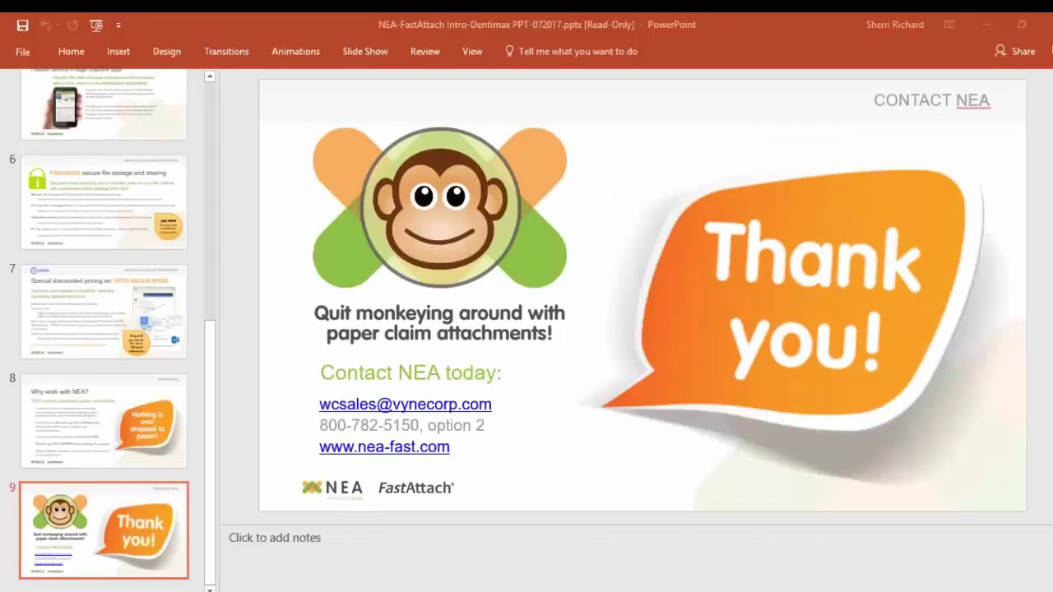
Step: Minimize PowerPoint and restore the NEA FastAttach window with its two On Hold claims
left_click(984, 25)
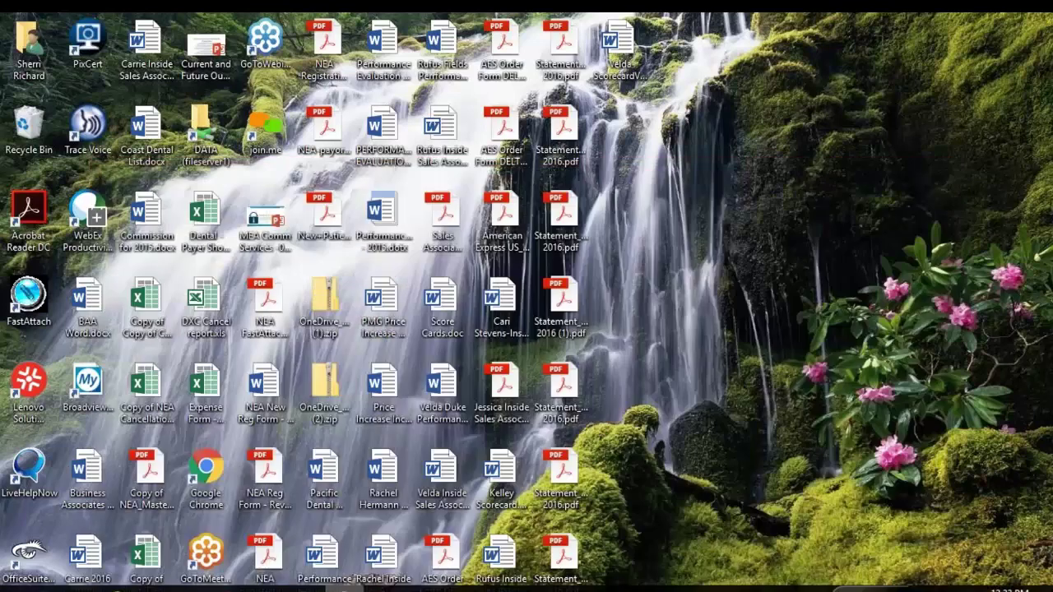
left_click(421, 588)
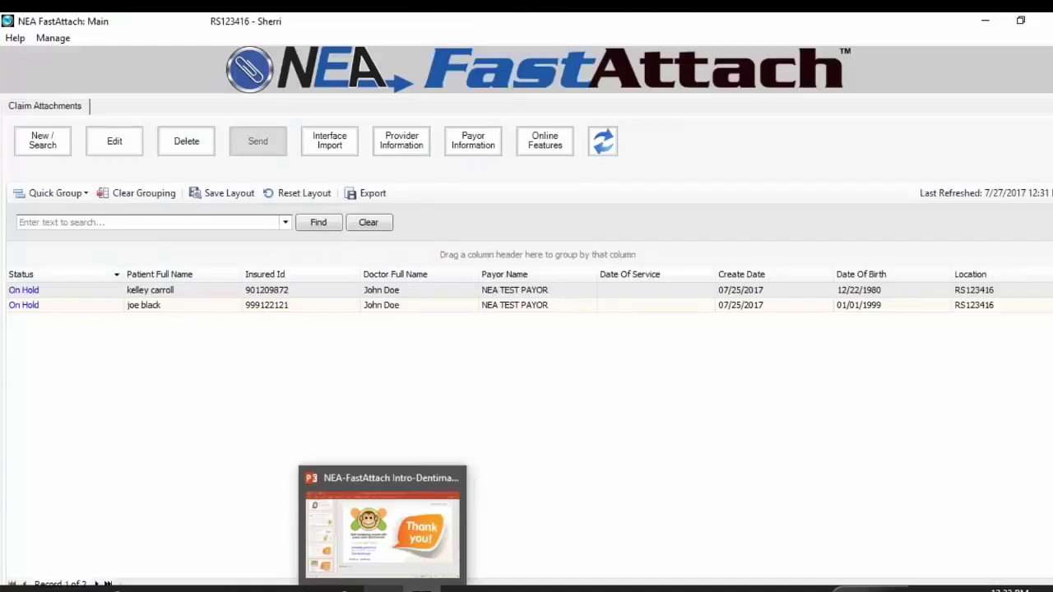
mouse_move(421, 589)
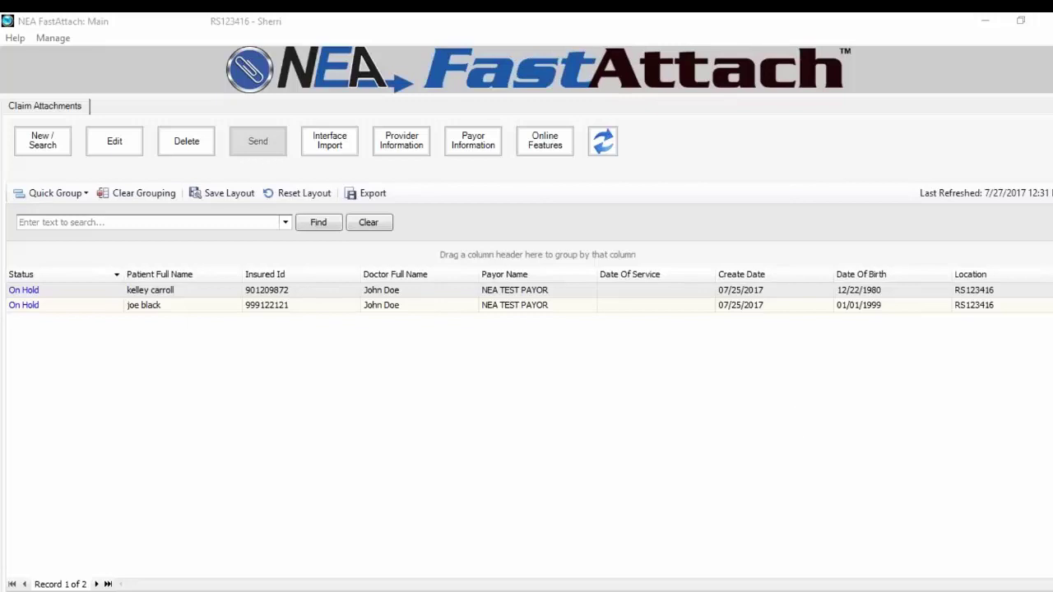
Step: Dismiss the GoToWebinar shared-control notice with OK
left_click(644, 370)
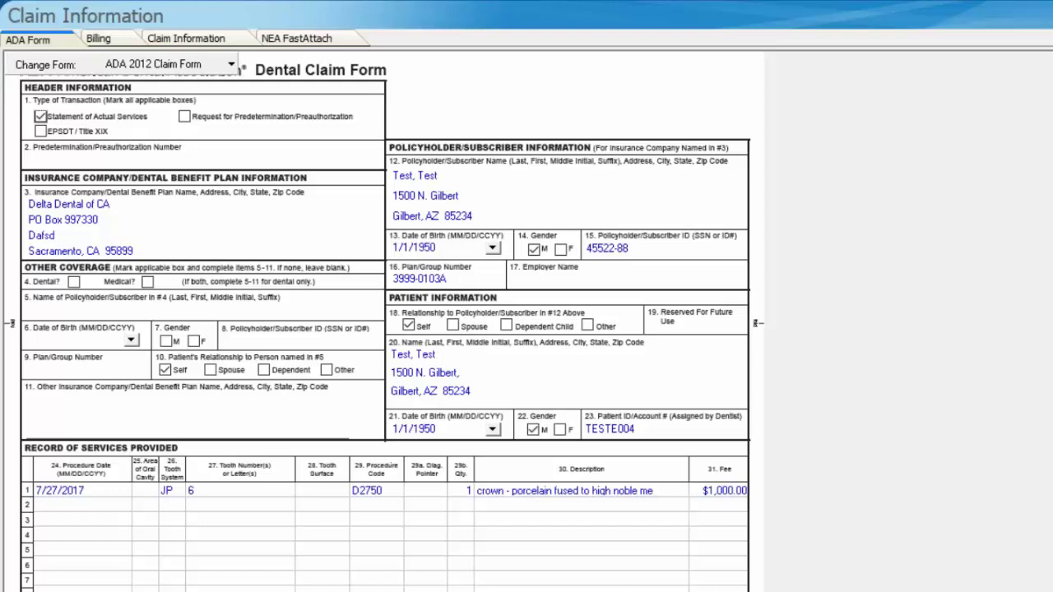
Step: Close the ADA 2012 claim form to return to the patient's claim list
key("Escape")
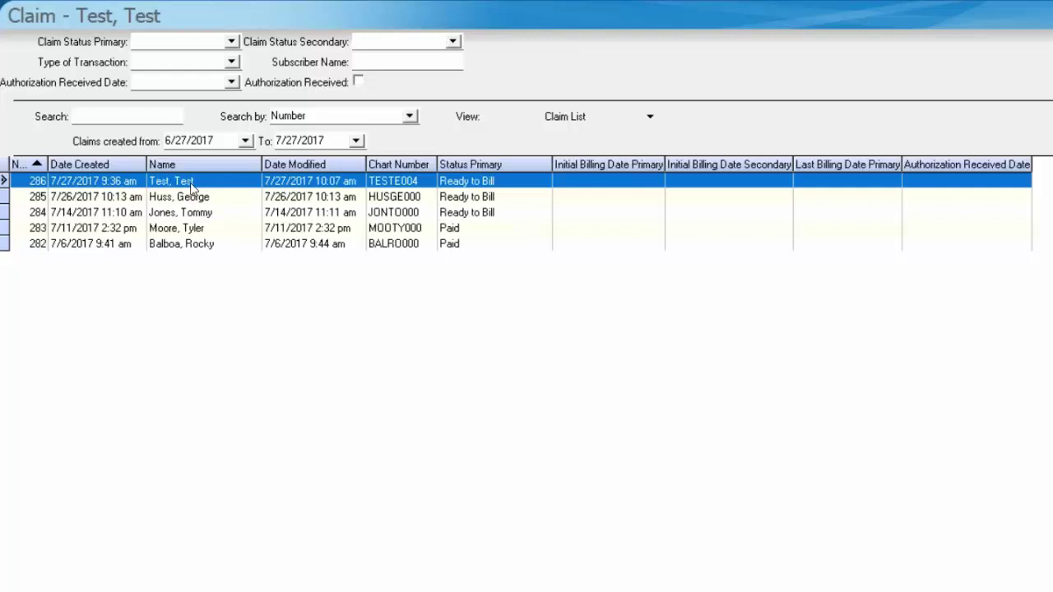
Step: Open claim 286 from the test patient's claim list
double_click(192, 186)
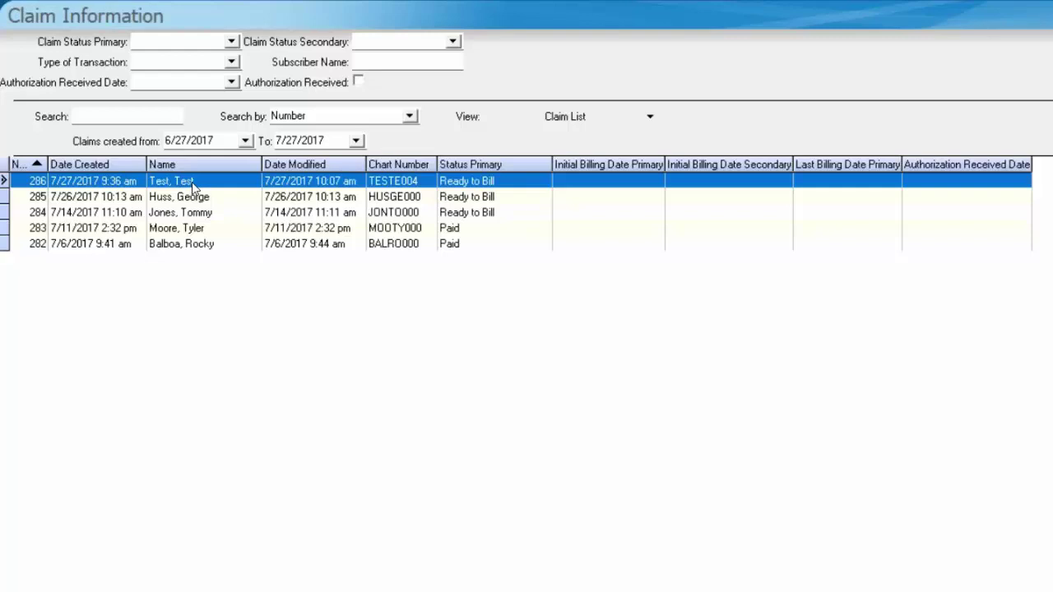
double_click(192, 185)
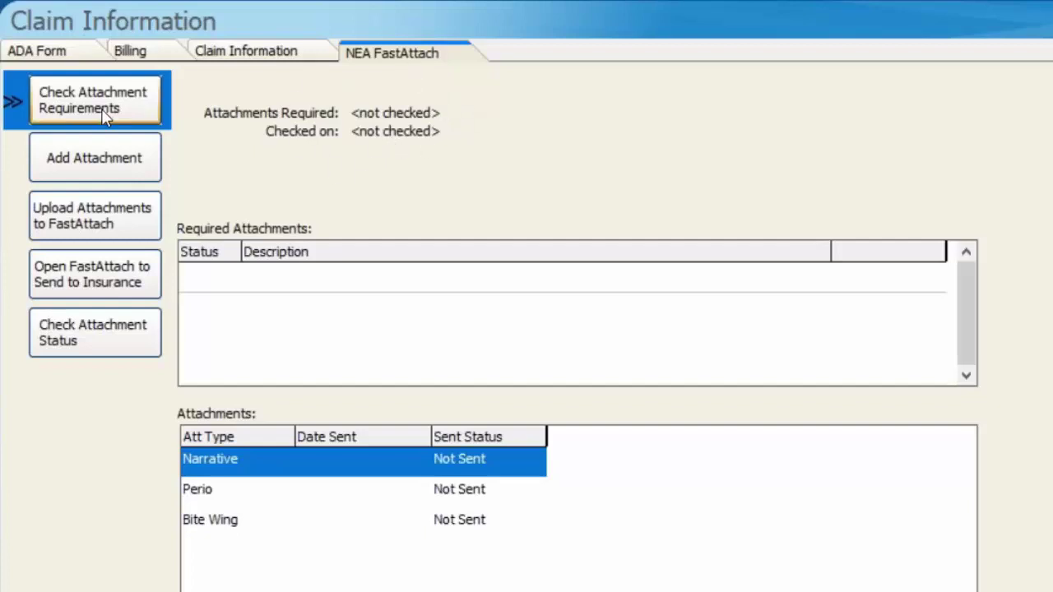
Step: Start a new claim attachment, trying X-Ray, Pano, FMX and Perio Exam before choosing Clinical Note / Narrative
left_click(138, 168)
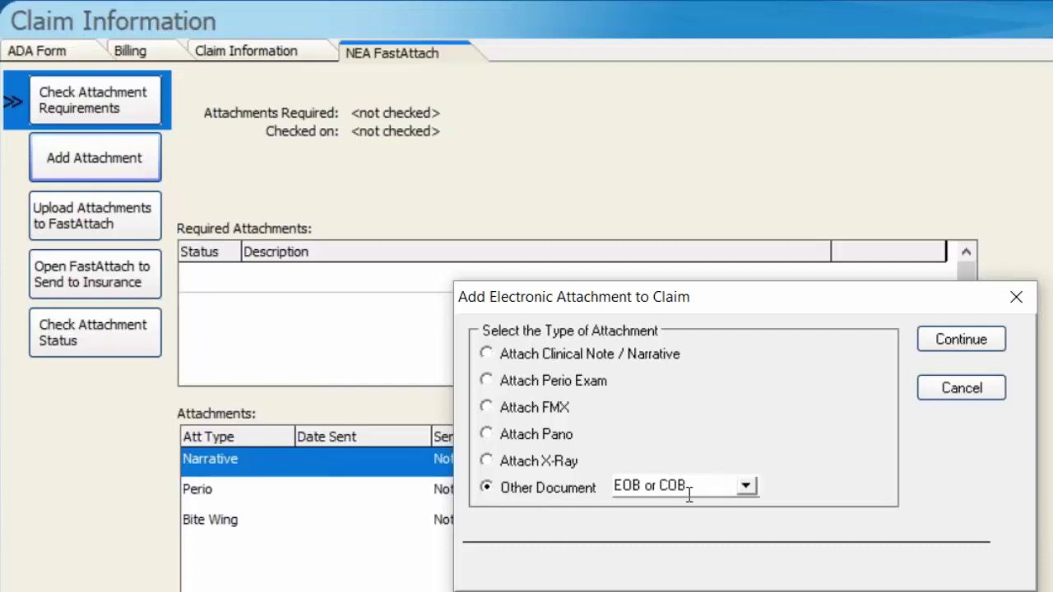
left_click(525, 462)
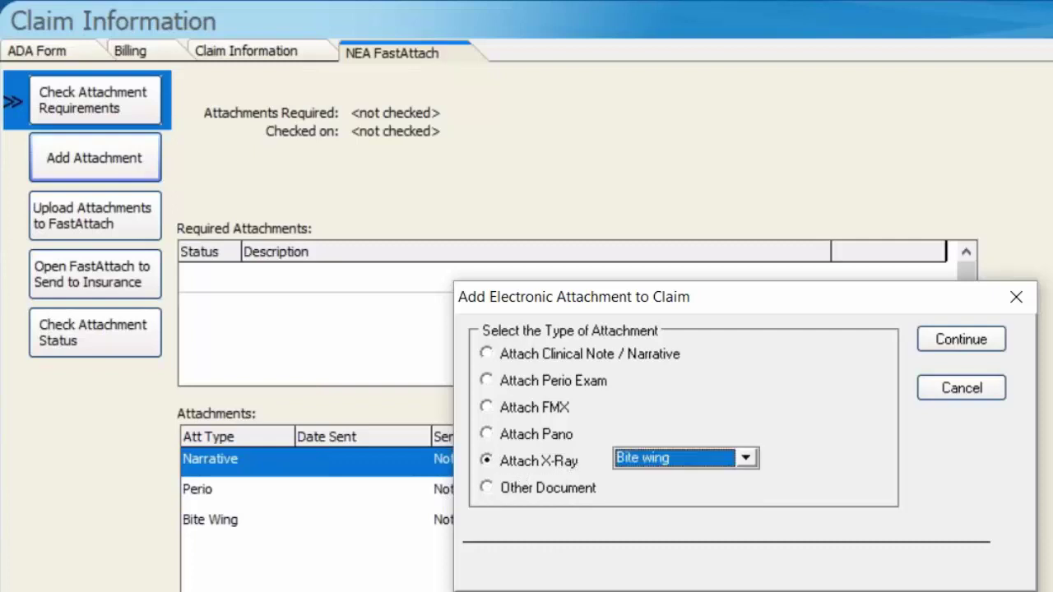
left_click(663, 428)
left_click(559, 411)
left_click(544, 381)
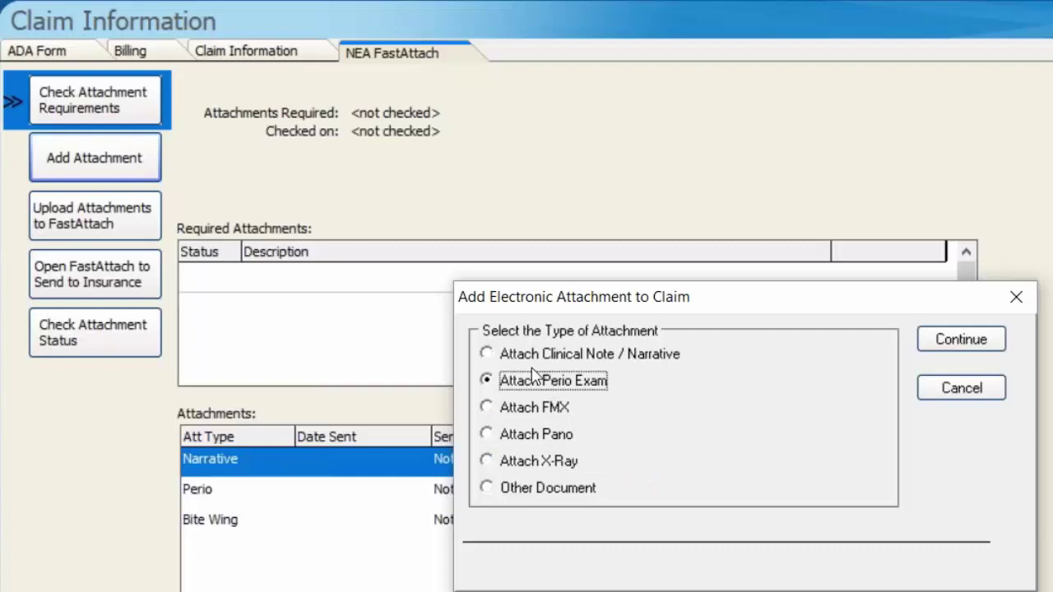
left_click(490, 355)
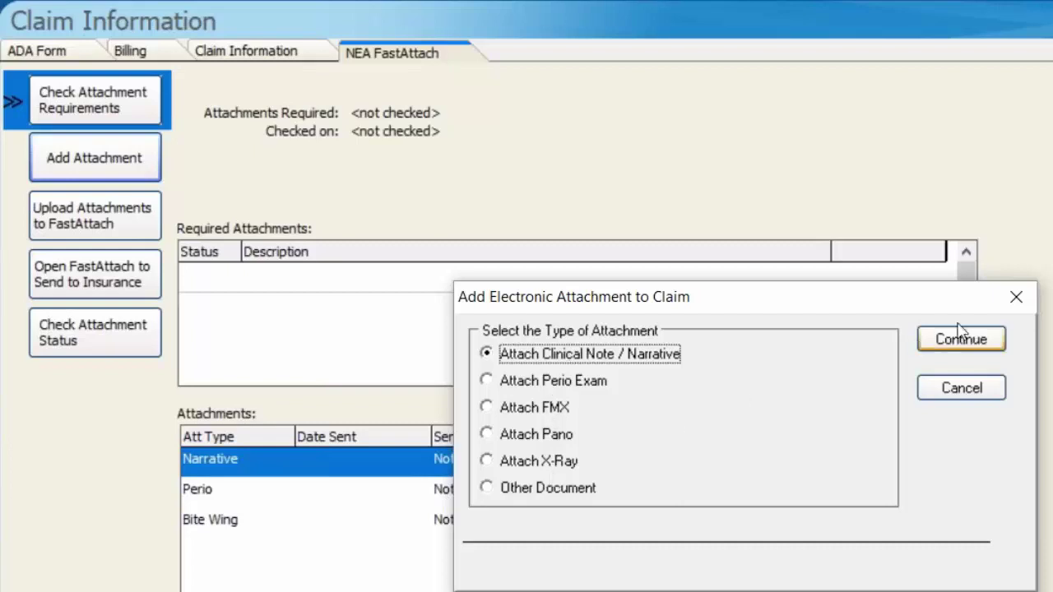
Step: Mark the dental clinical note for use and attach it to claim 286 as a Narrative
left_click(976, 339)
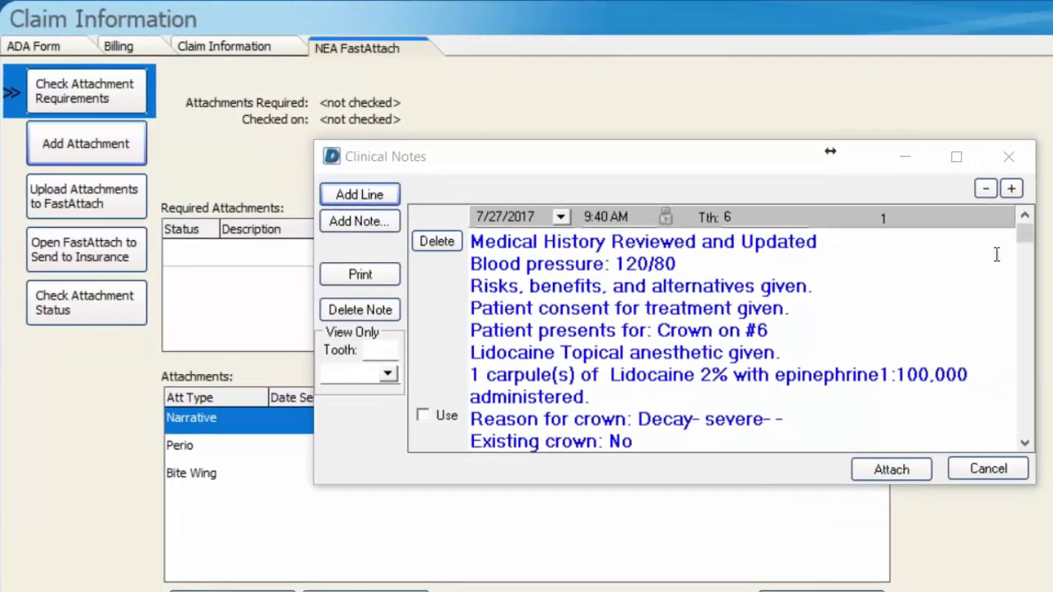
scroll(1044, 367, "down", 10)
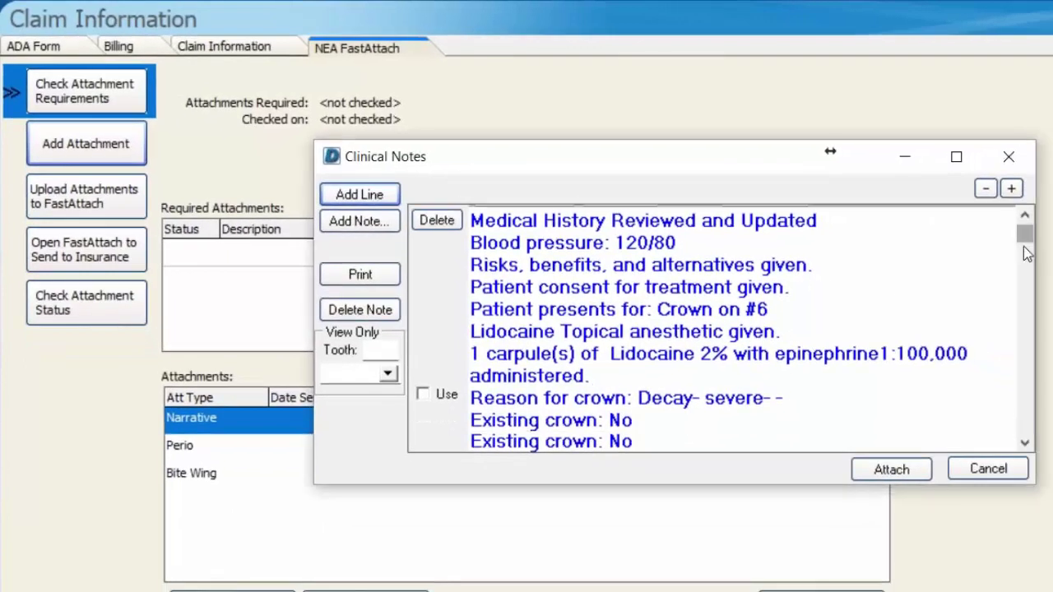
scroll(1002, 344, "down", 1)
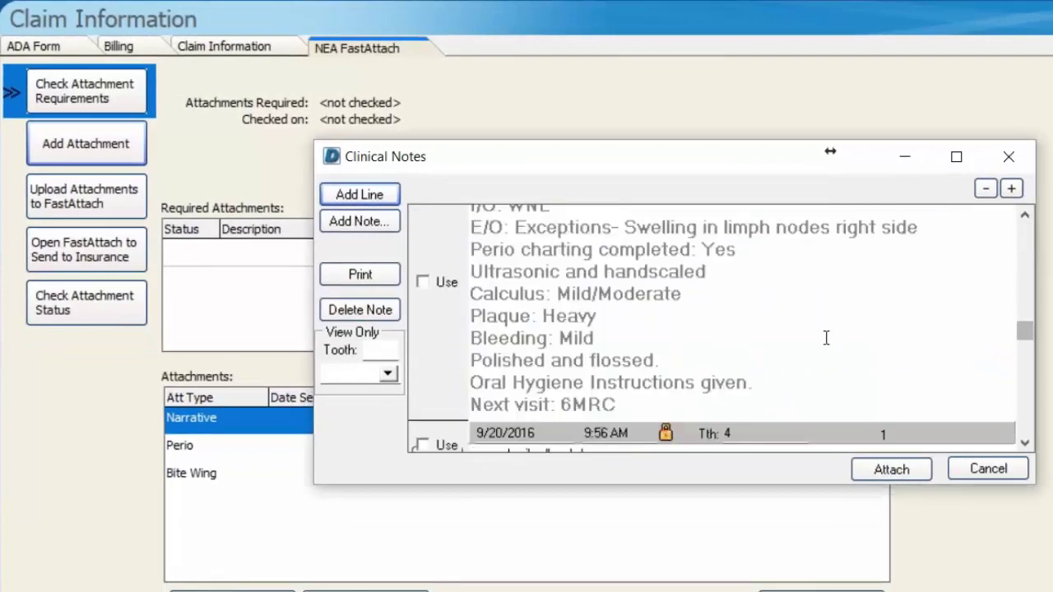
left_click(424, 283)
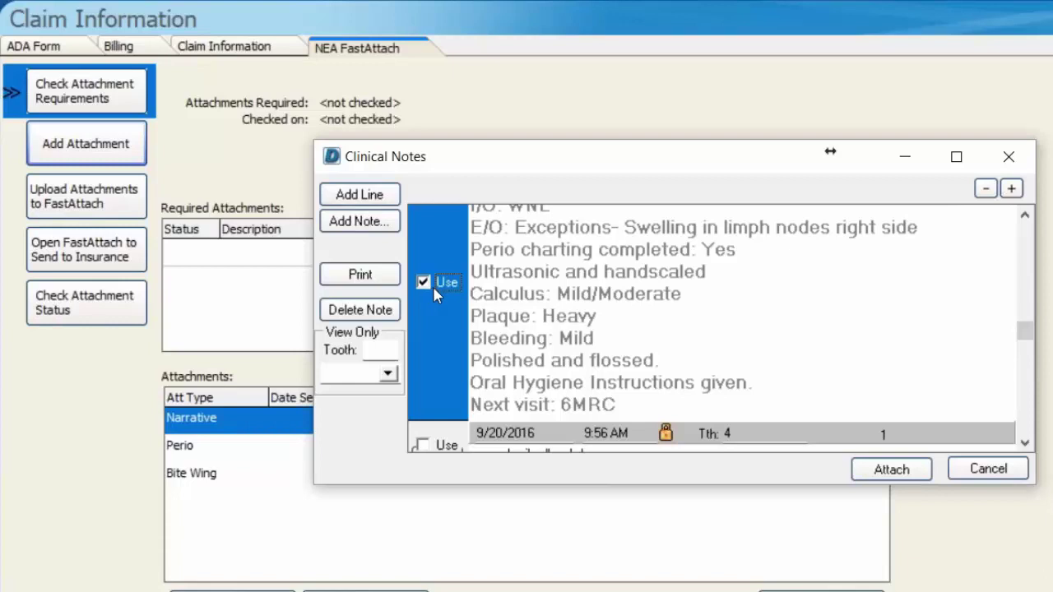
left_click(908, 472)
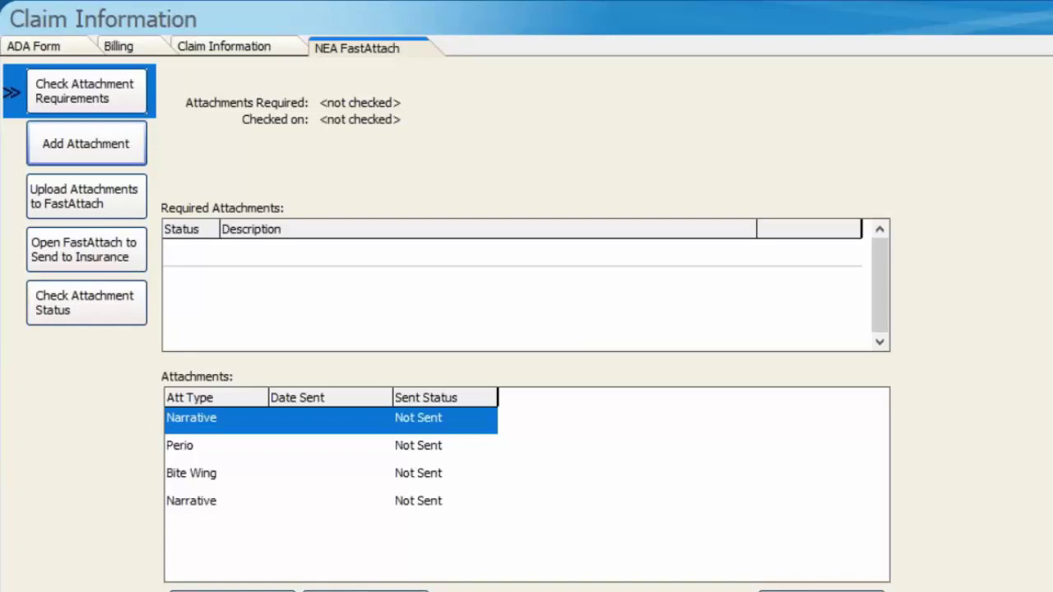
left_click(56, 46)
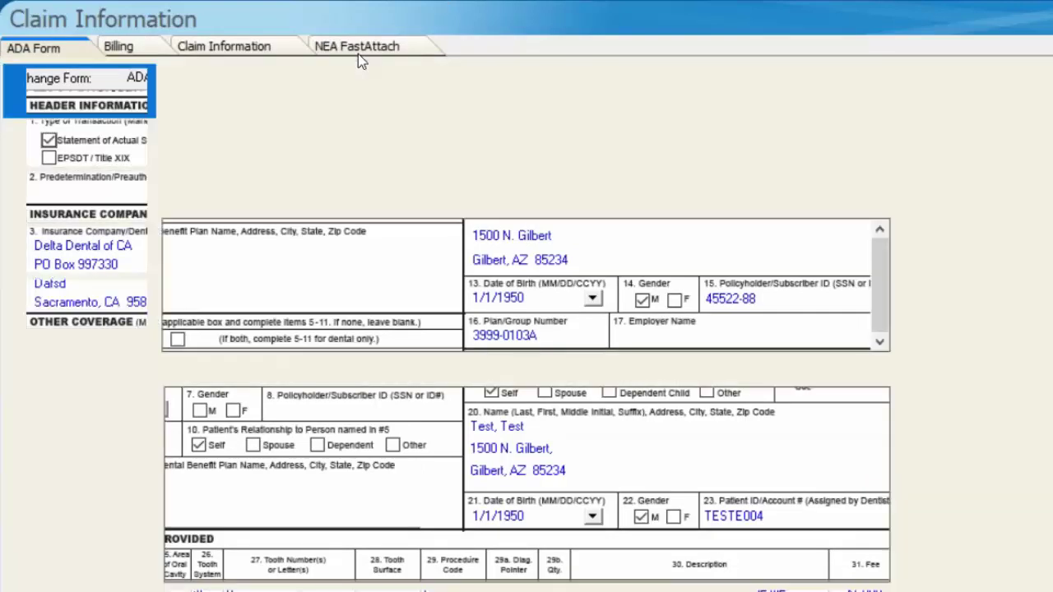
left_click(358, 51)
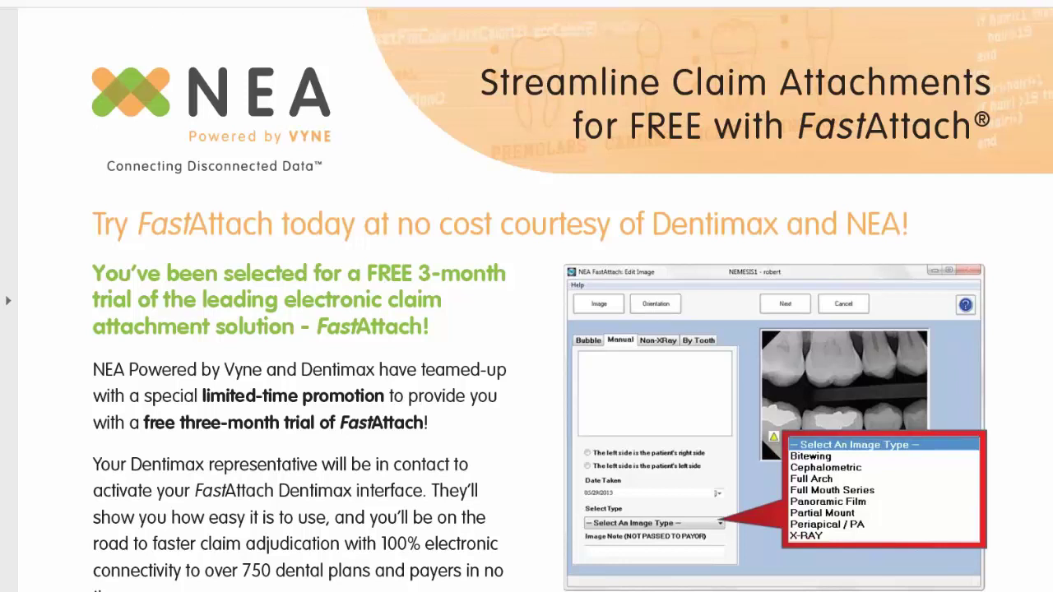
scroll(571, 300, "down", 1)
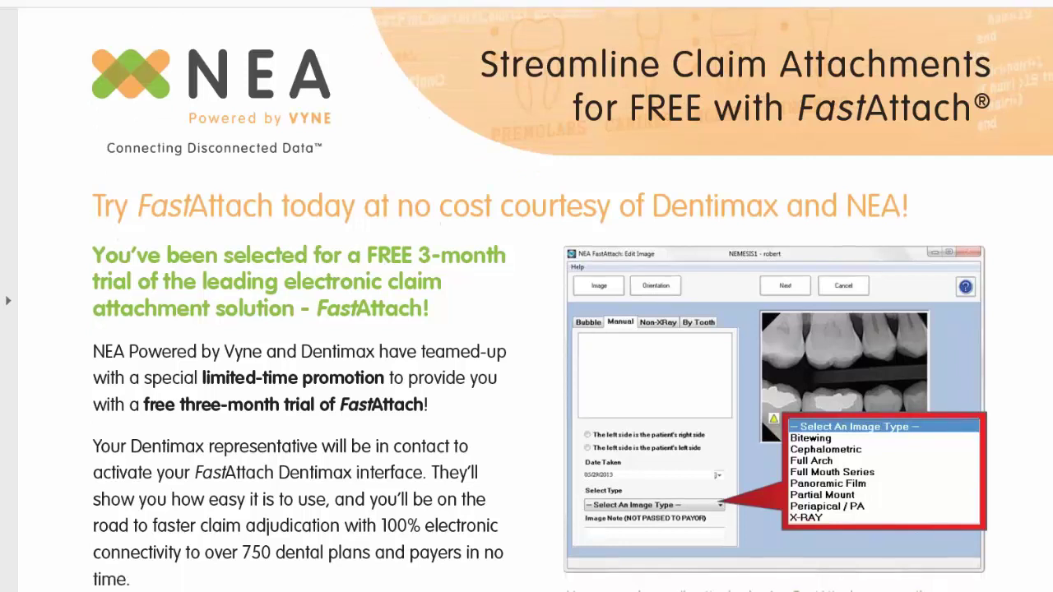
scroll(571, 299, "down", 3)
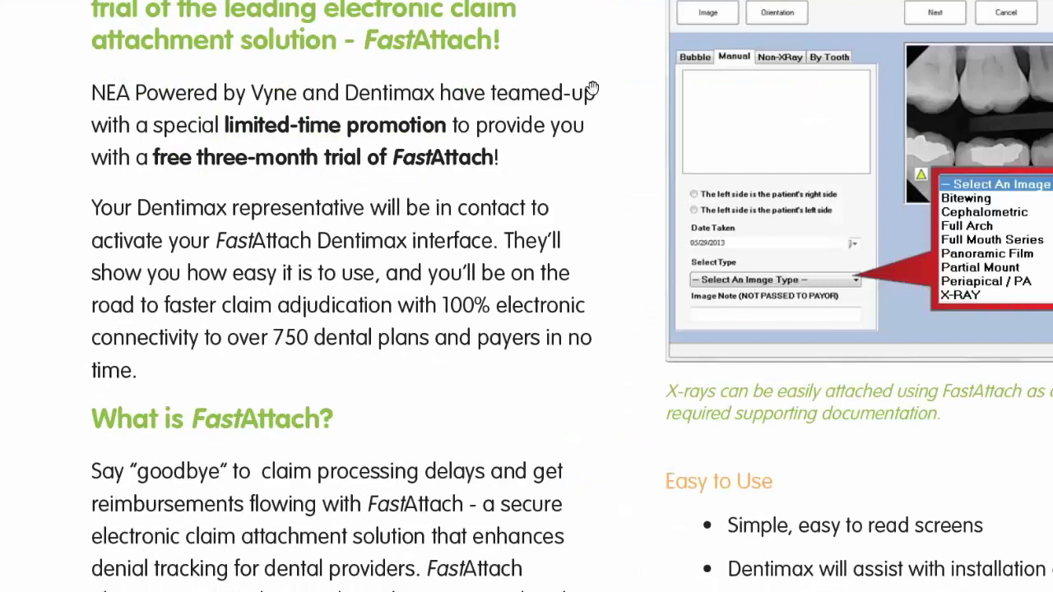
scroll(565, 177, "up", 1)
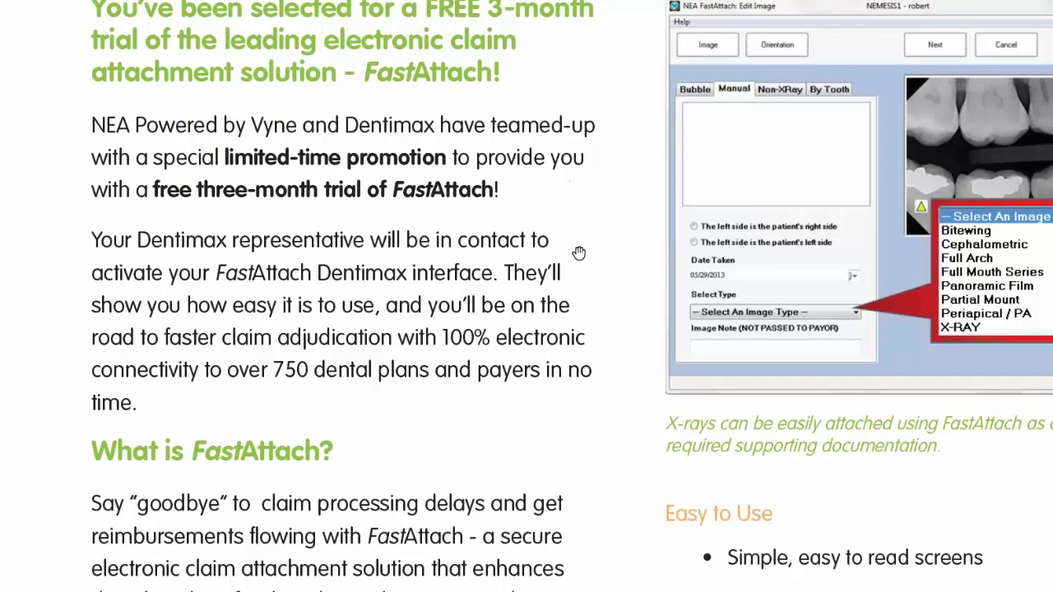